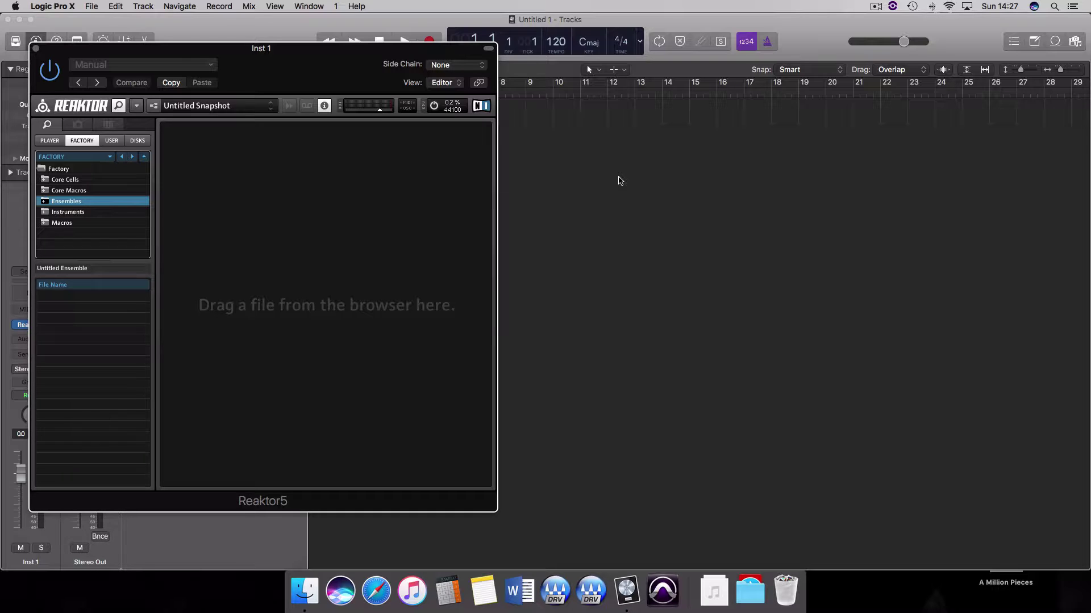
Move the Reaktor plug-in window clear of the mixer strips and create a new ensemble.
drag(320, 83, 591, 75)
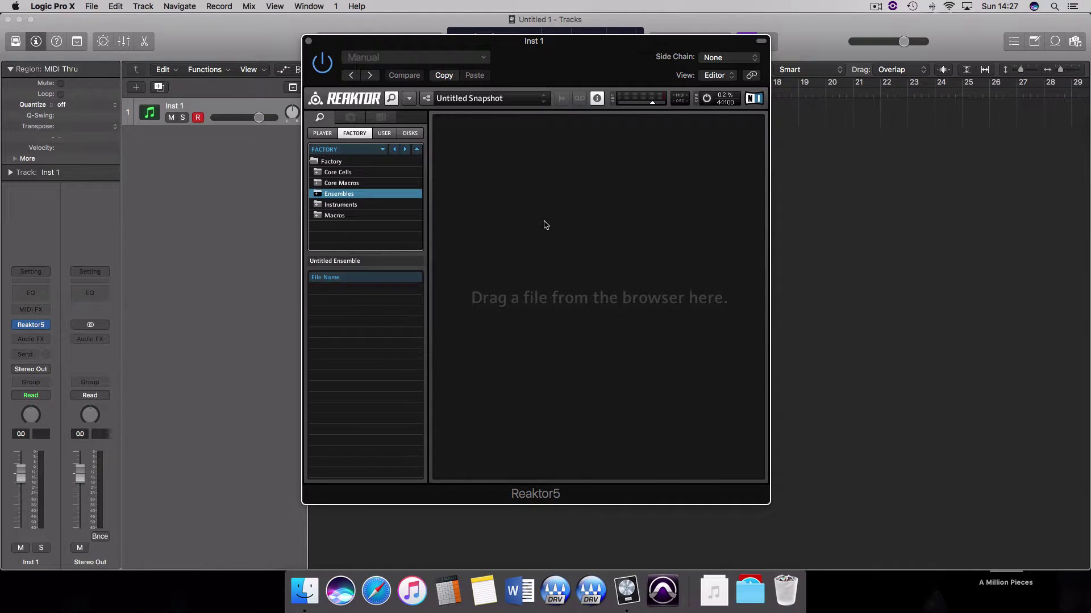
mouse_move(551, 50)
mouse_down()
mouse_move(561, 94)
mouse_move(549, 57)
mouse_up()
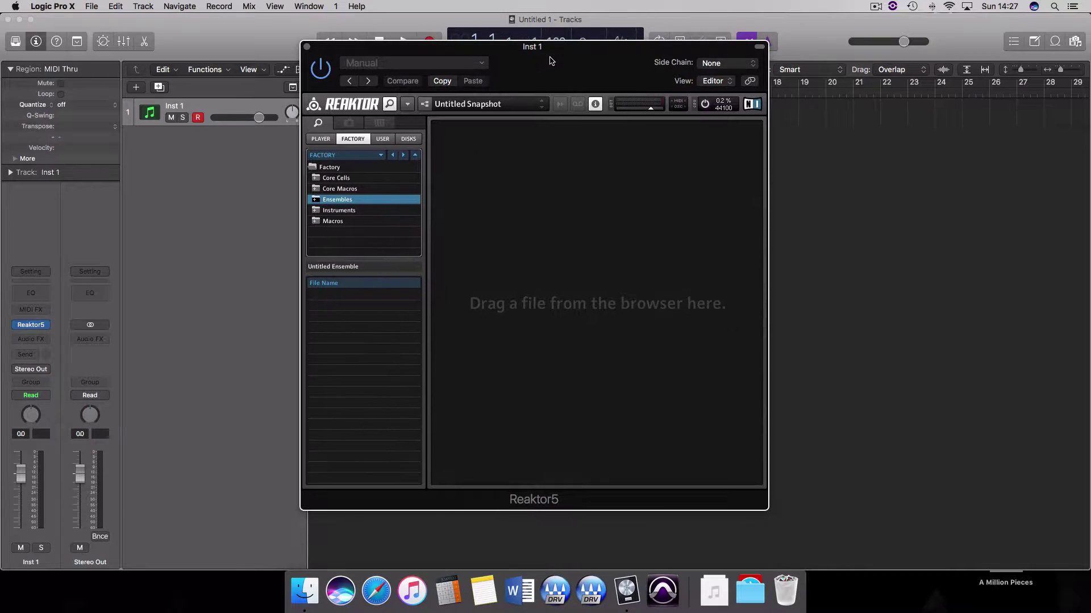
click(410, 106)
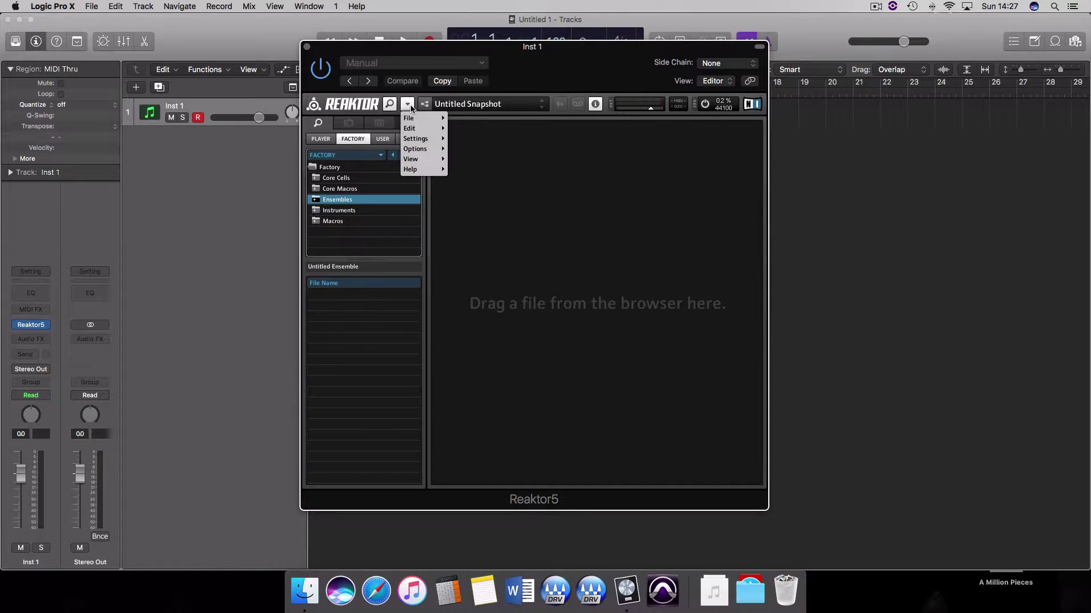
mouse_move(418, 118)
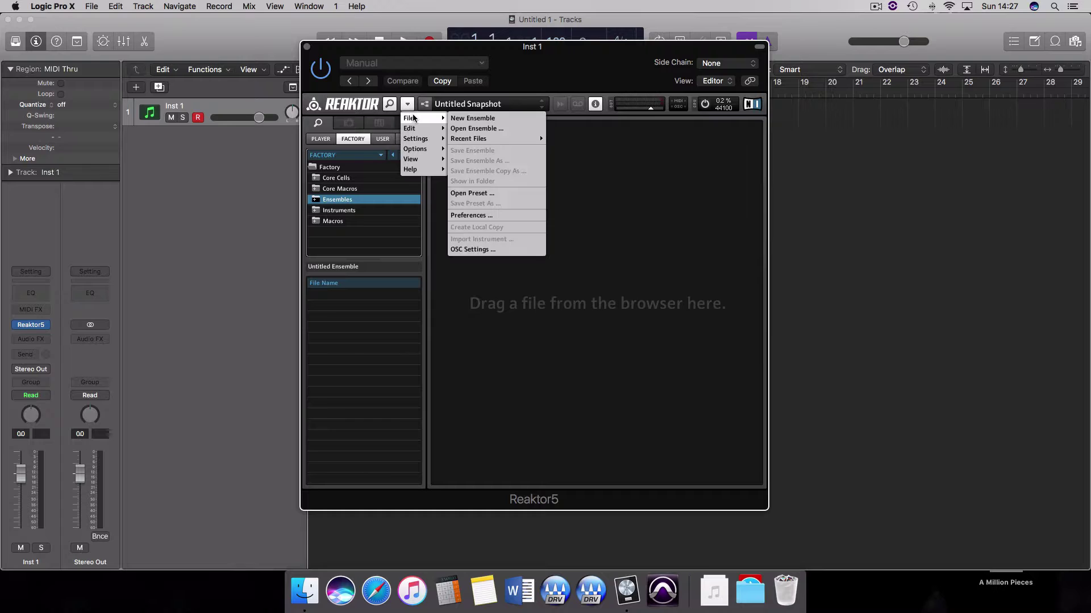
click(493, 118)
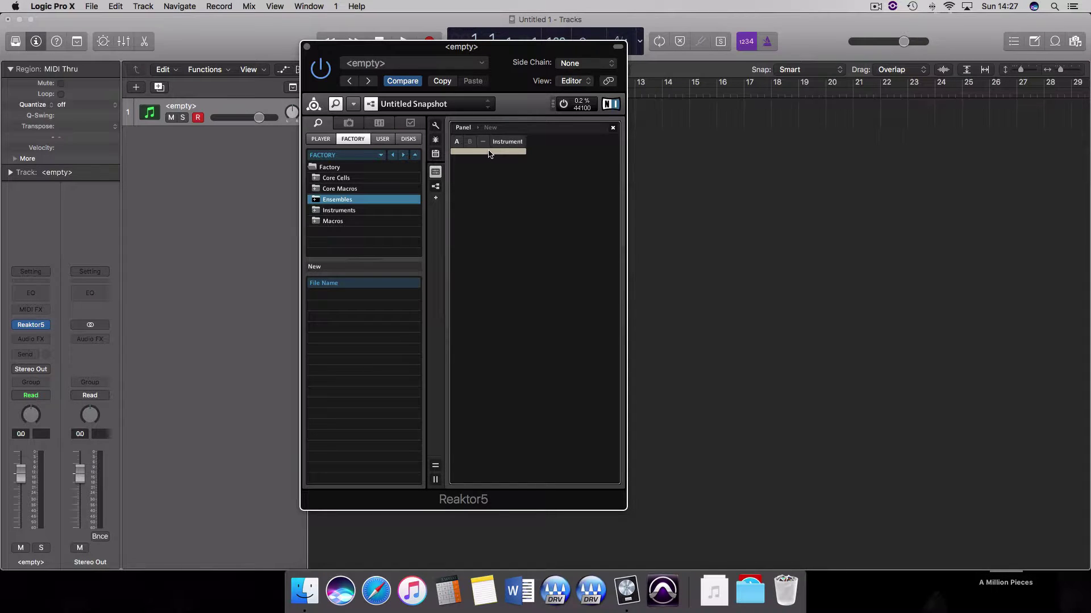
Open the internal structure of the new ensemble's Instrument and delete its L and R input ports.
double_click(515, 152)
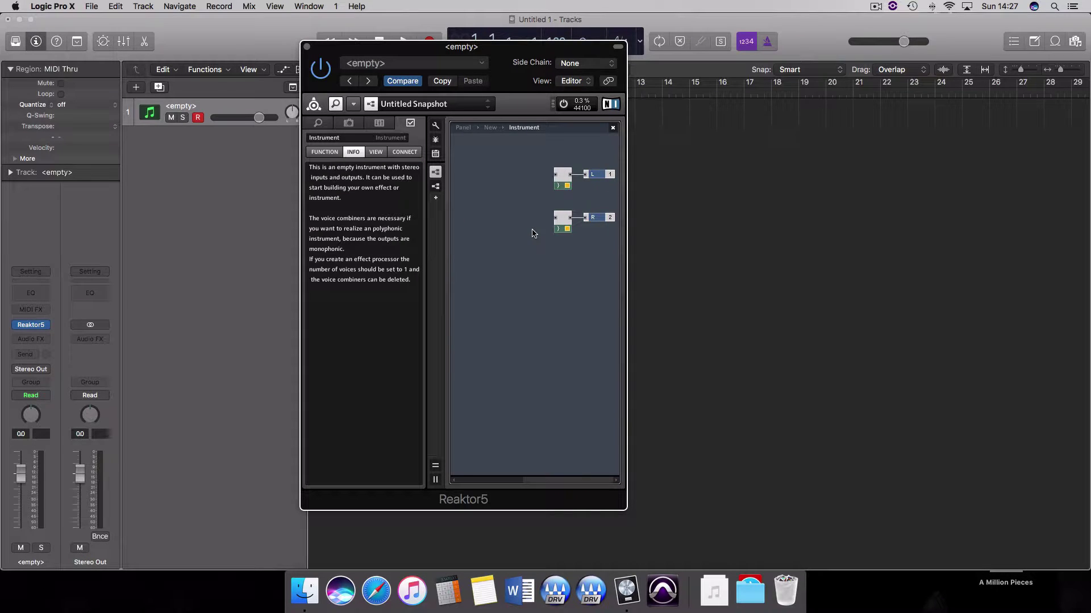
scroll(533, 234, right, 3)
scroll(517, 234, left, 4)
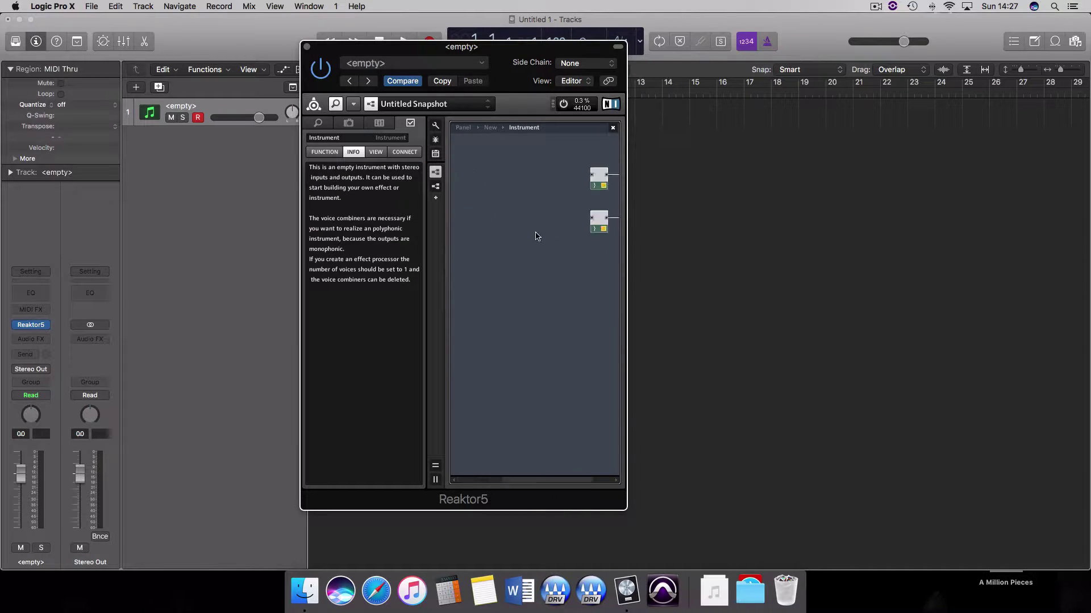
scroll(536, 235, right, 2)
scroll(497, 234, left, 5)
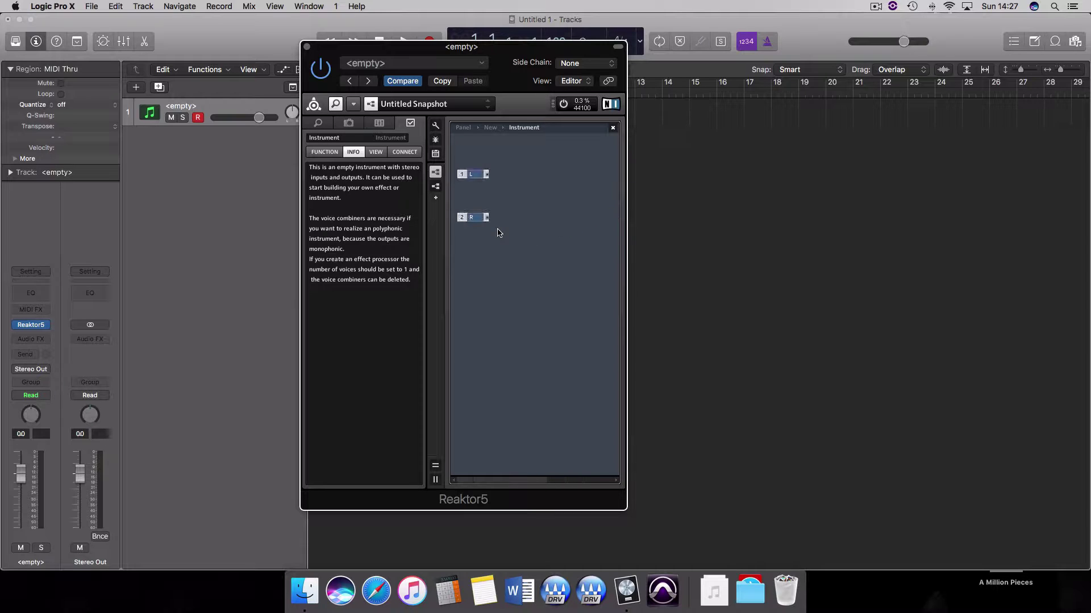
drag(517, 243, 459, 165)
key(Delete)
key(super+z)
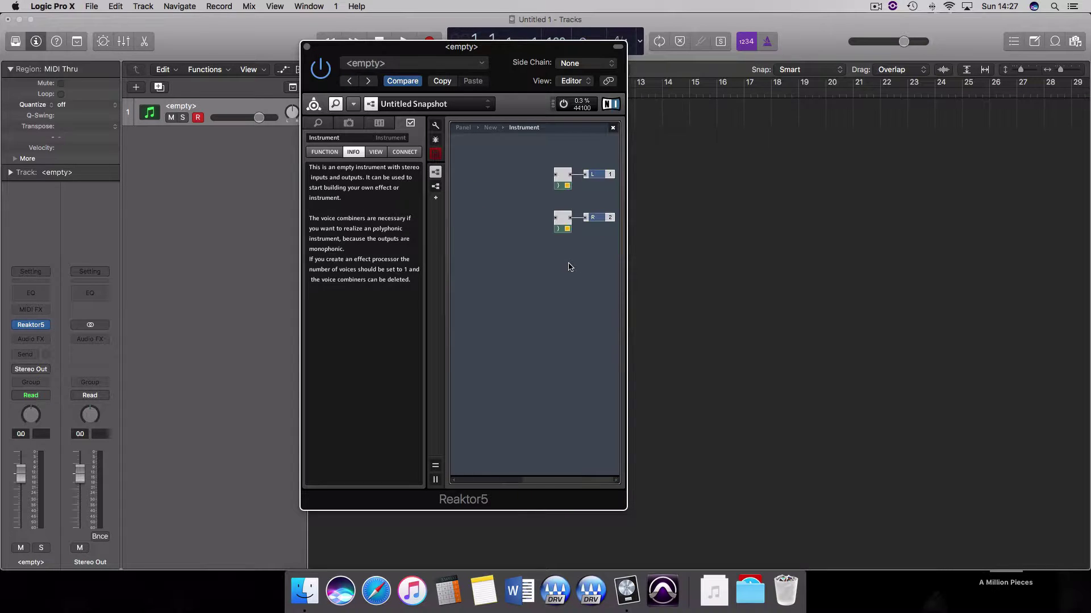
key(Delete)
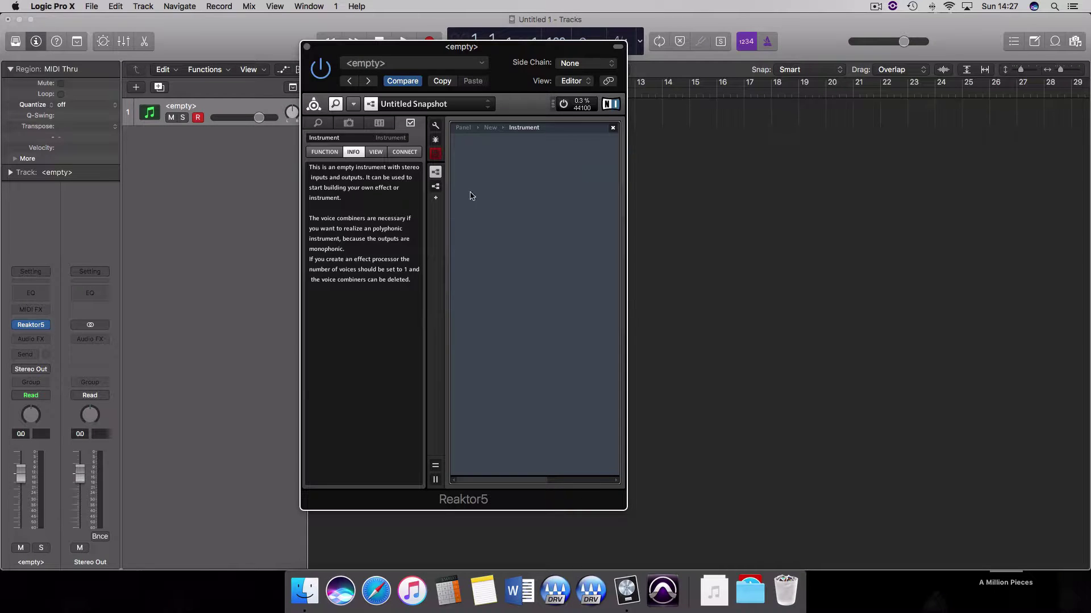
key(super+z)
key(Delete)
Insert a new empty macro into the instrument structure and name it Envelope.
right_click(488, 189)
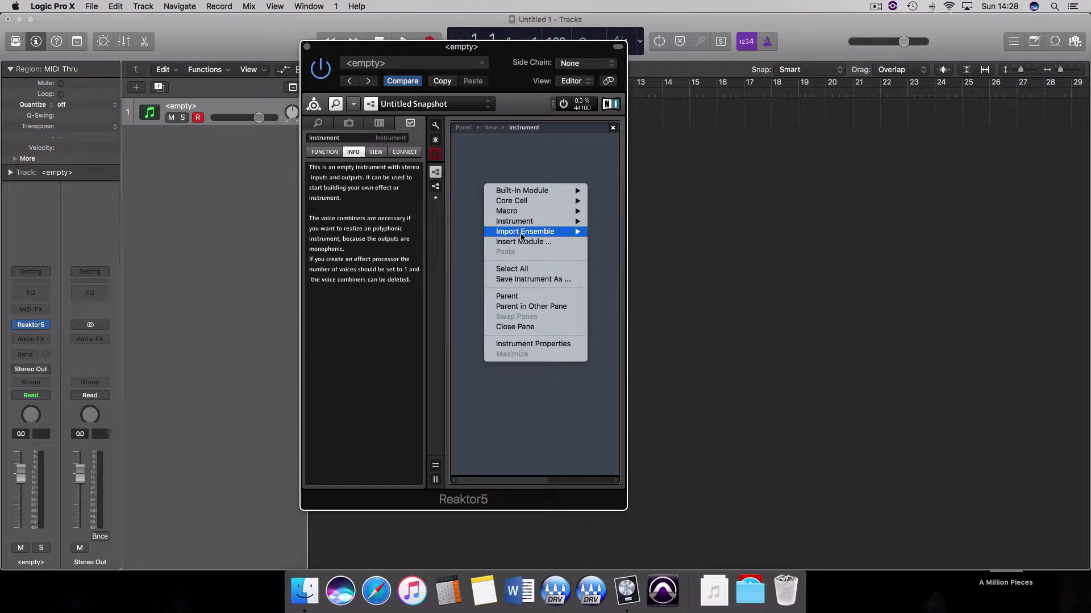
mouse_move(534, 213)
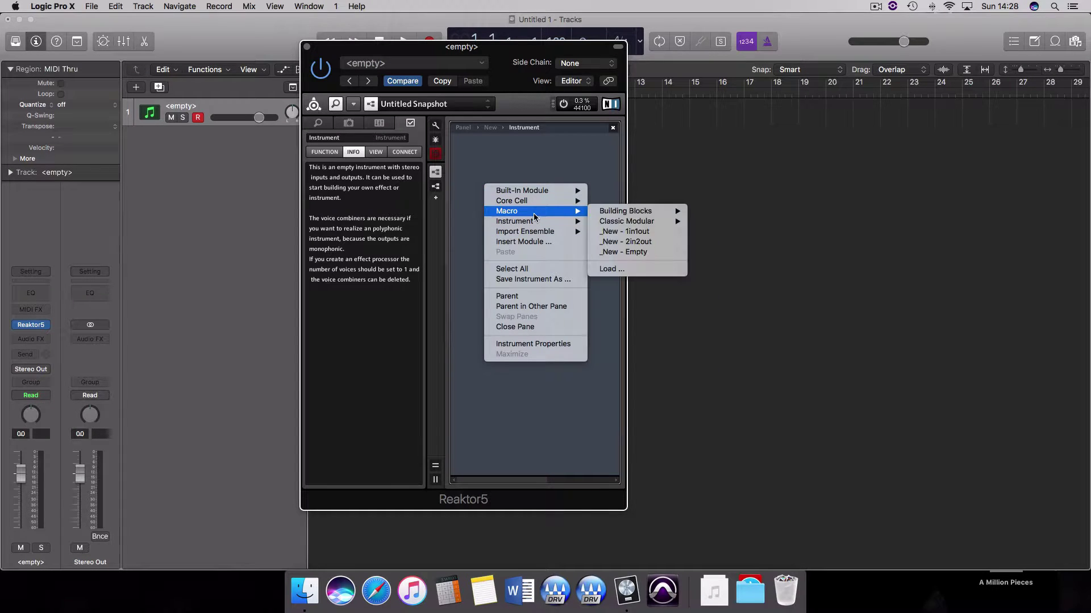
click(637, 253)
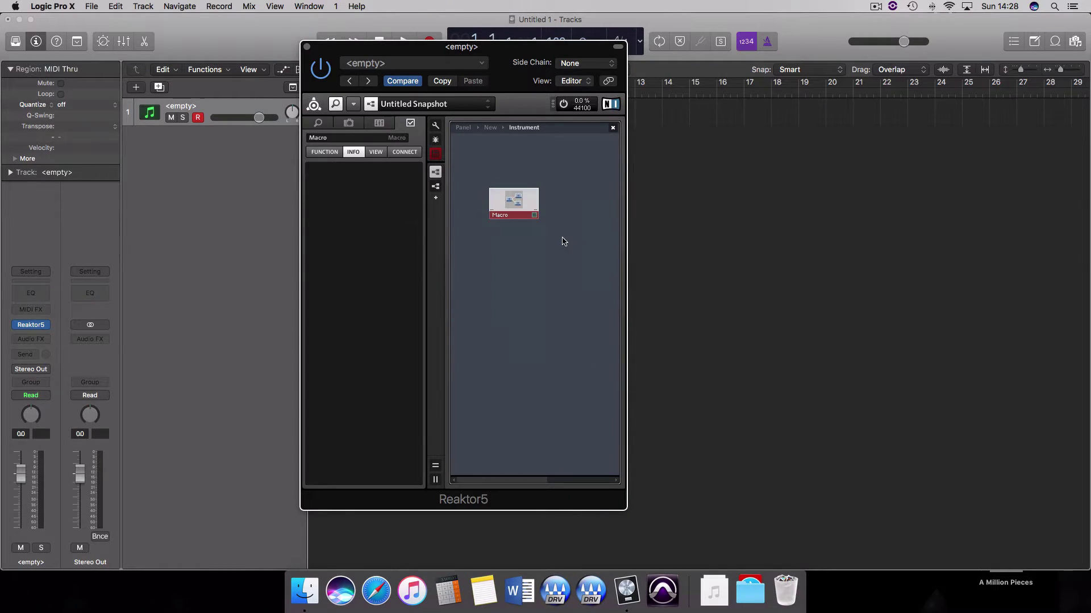
click(338, 138)
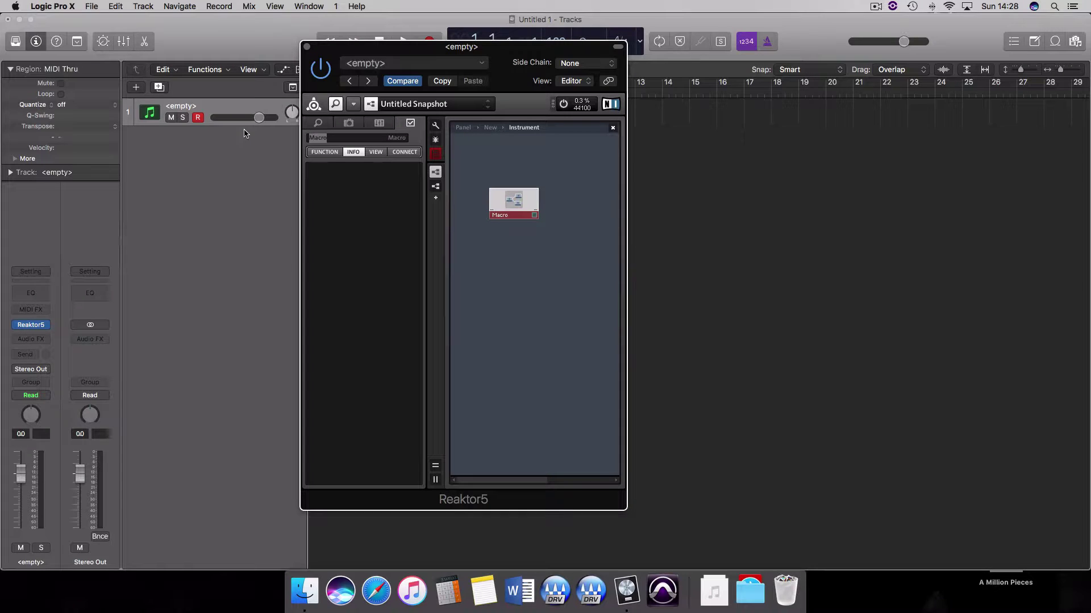
text(Envelope)
key(Return)
Go inside the Envelope macro and add a built-in ADSR envelope module near its centre.
double_click(515, 205)
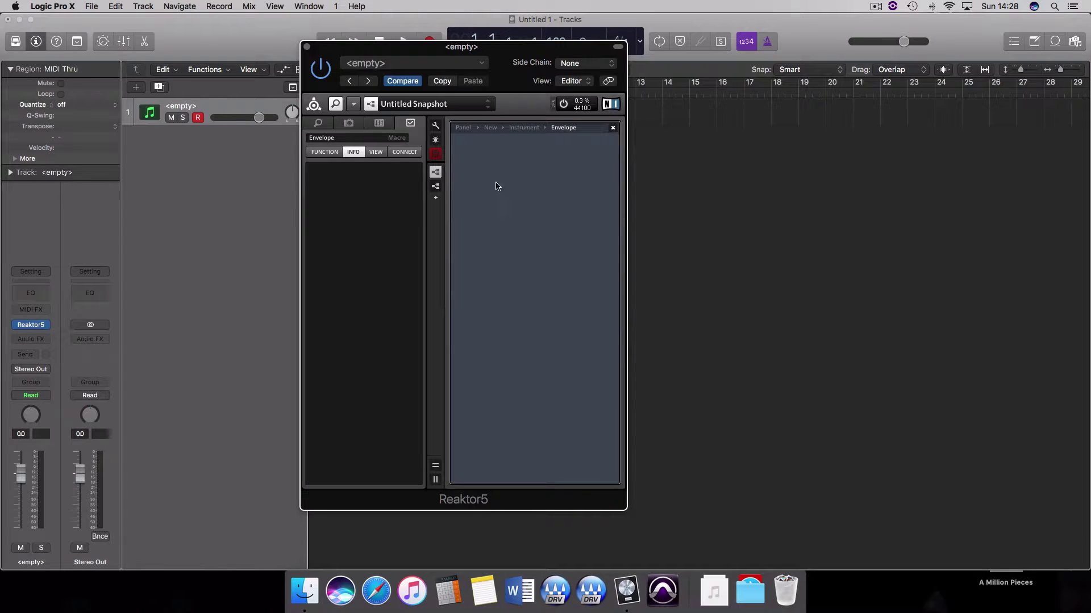
right_click(530, 219)
mouse_move(536, 220)
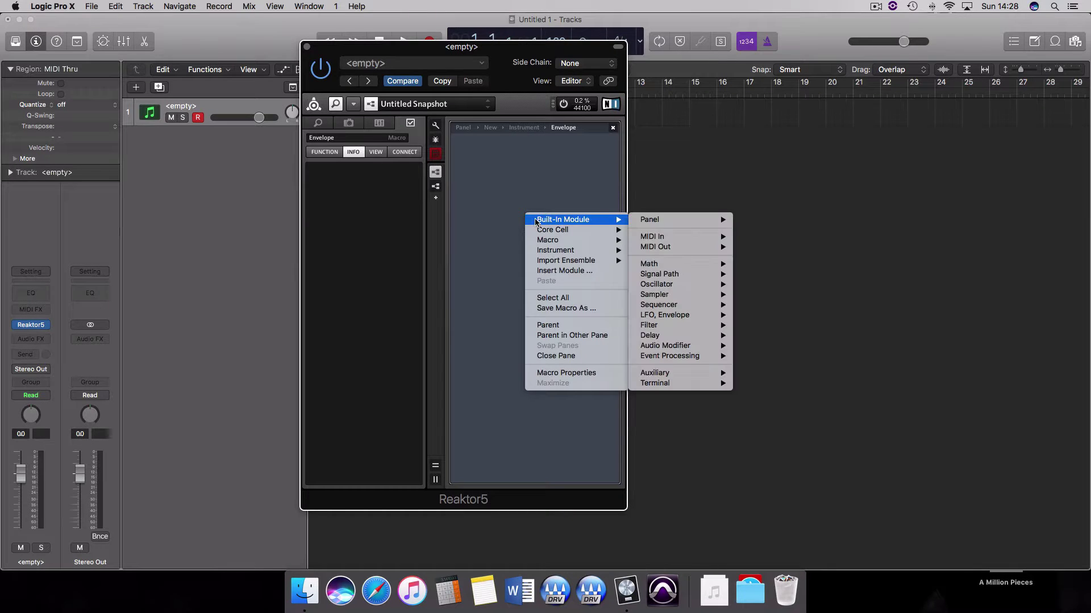
mouse_move(698, 318)
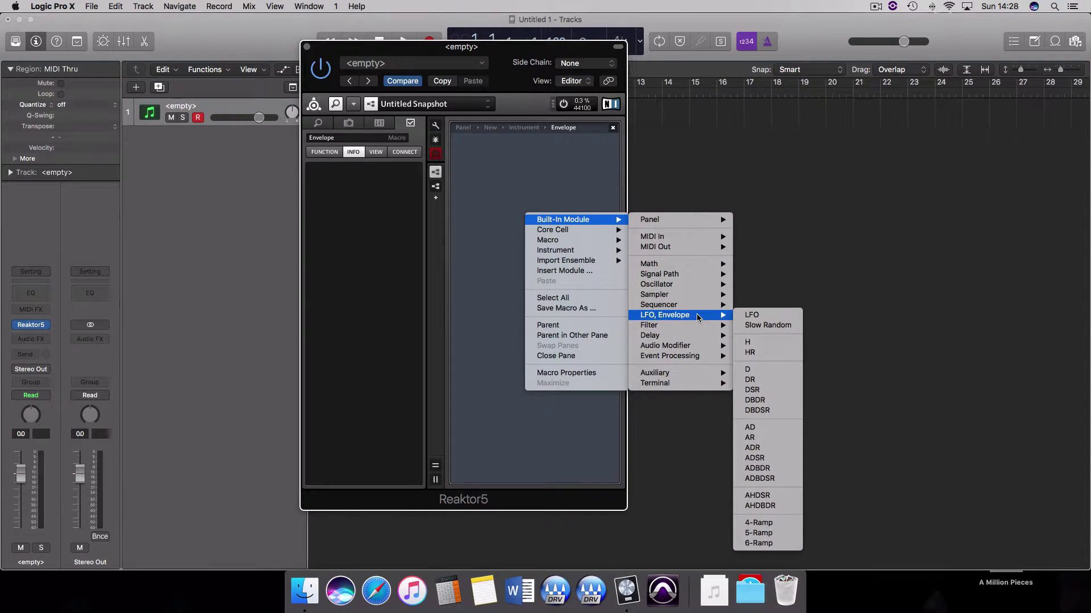
click(779, 460)
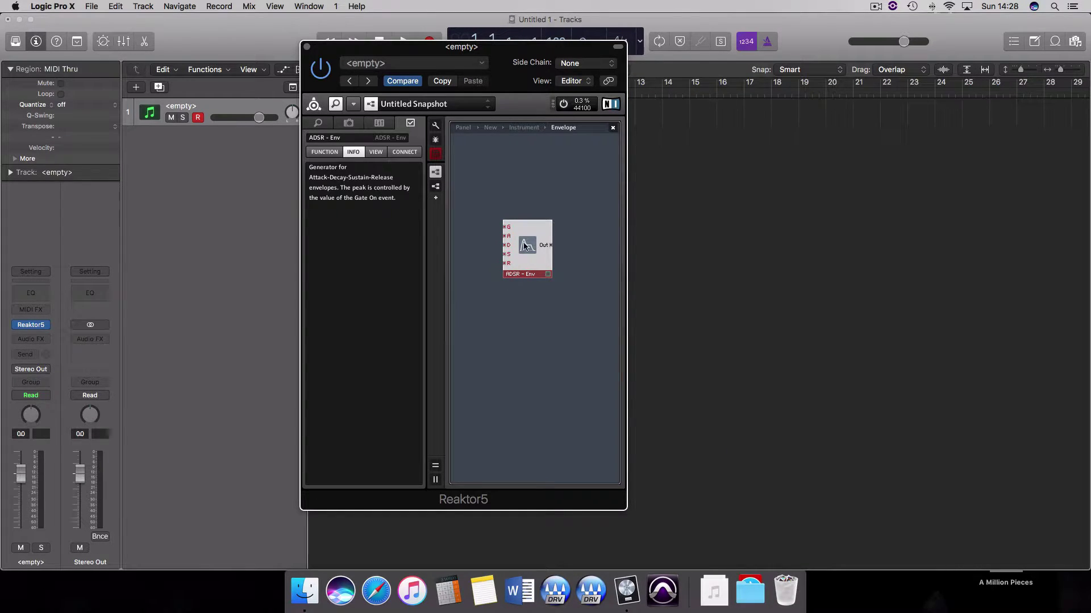
drag(524, 246, 536, 244)
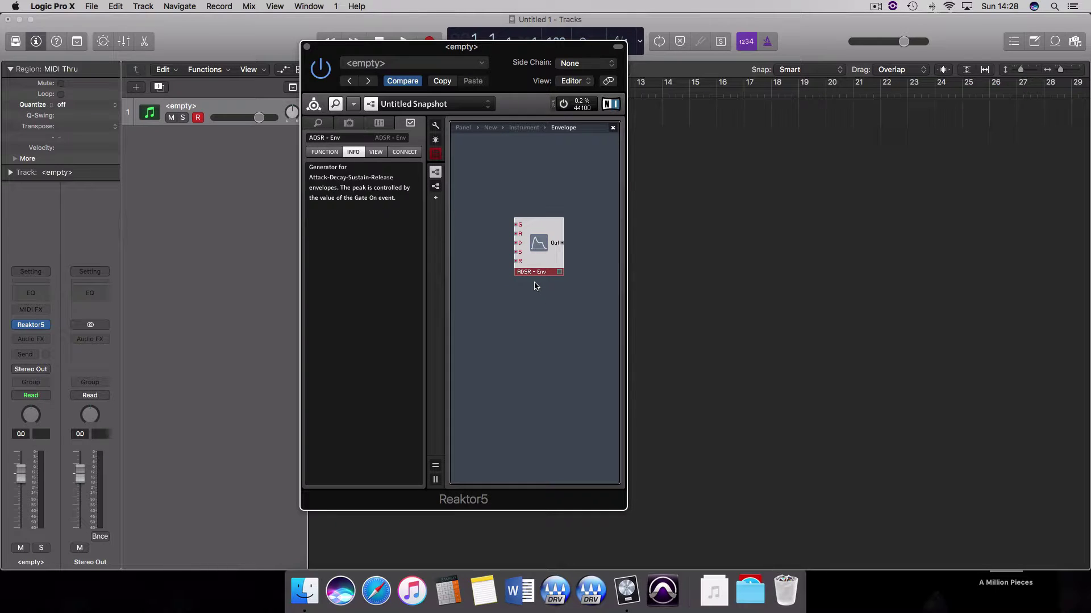
mouse_move(520, 238)
mouse_move(532, 276)
Add a MIDI In Gate module before the ADSR envelope and wire its output to the envelope's G input.
right_click(500, 190)
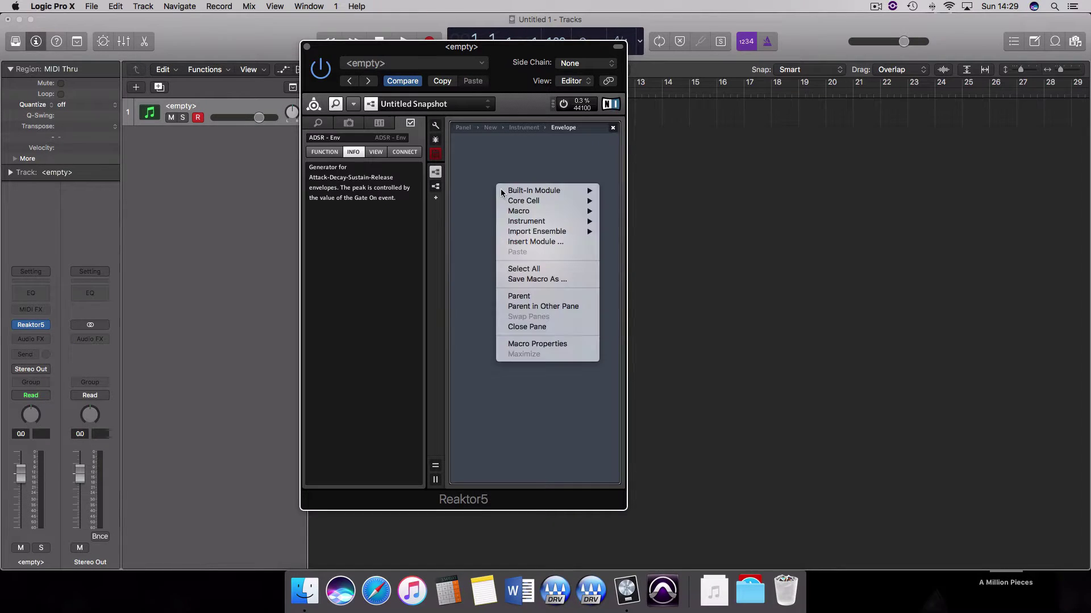
mouse_move(515, 191)
mouse_move(639, 208)
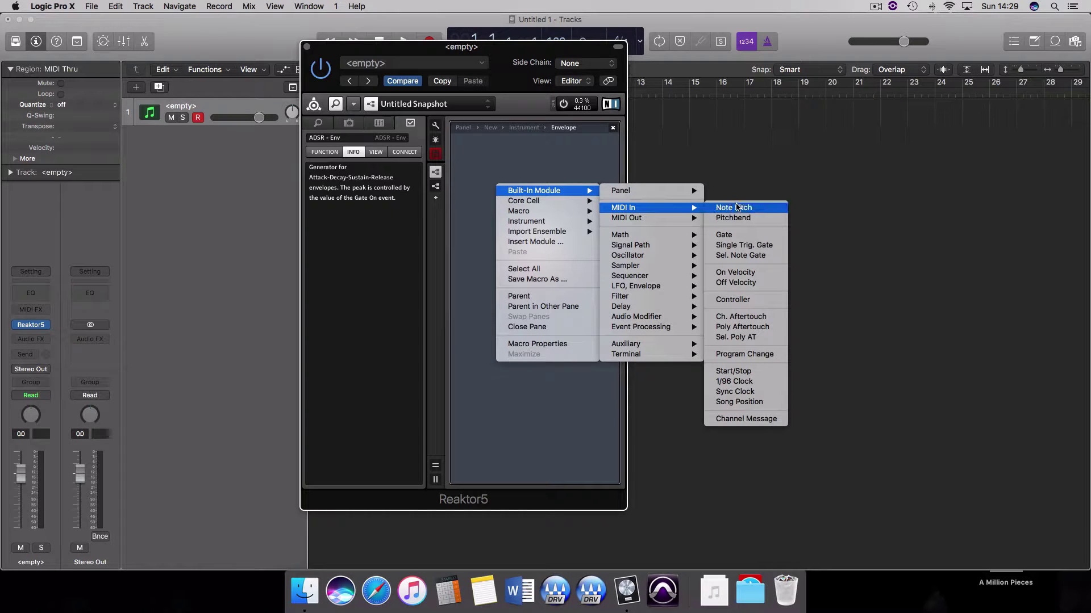
click(750, 235)
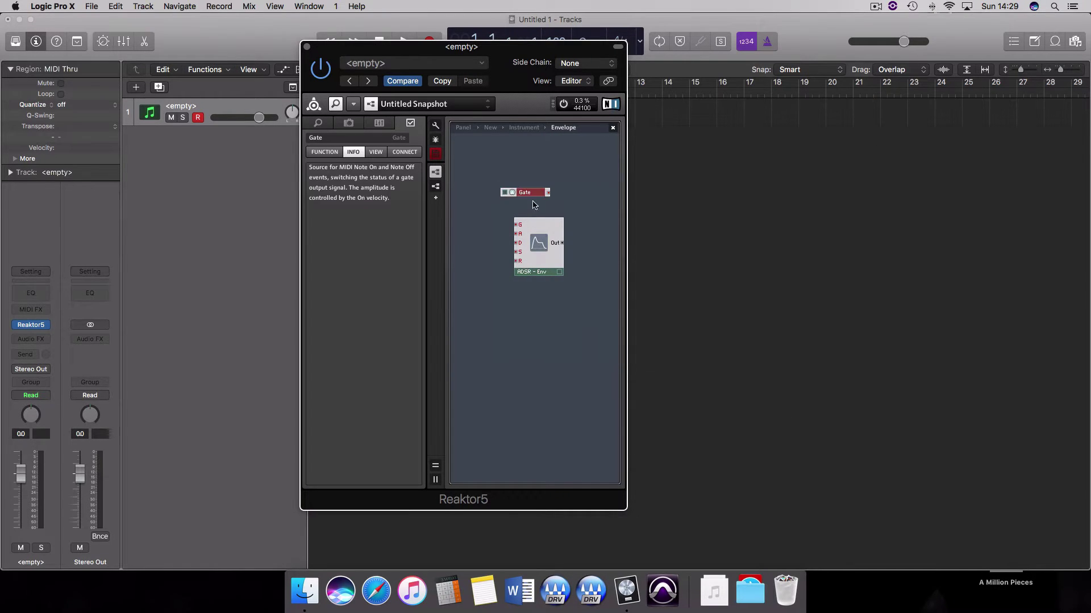
drag(532, 198, 492, 226)
drag(504, 224, 518, 224)
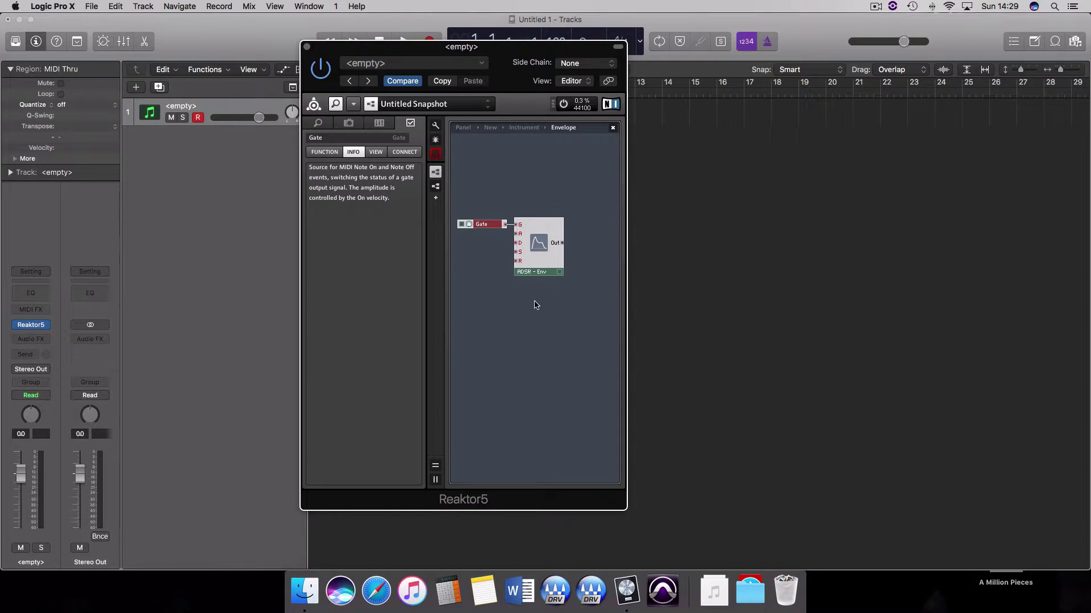
Create controls for the ADSR envelope's A, D, S and R inputs.
right_click(518, 232)
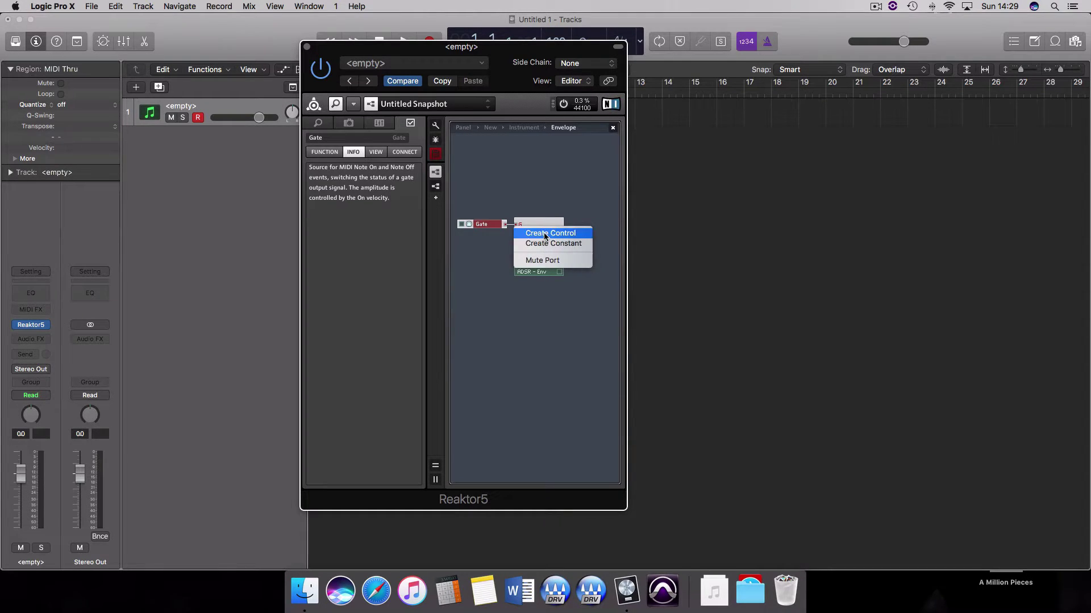
click(543, 233)
right_click(521, 246)
click(540, 245)
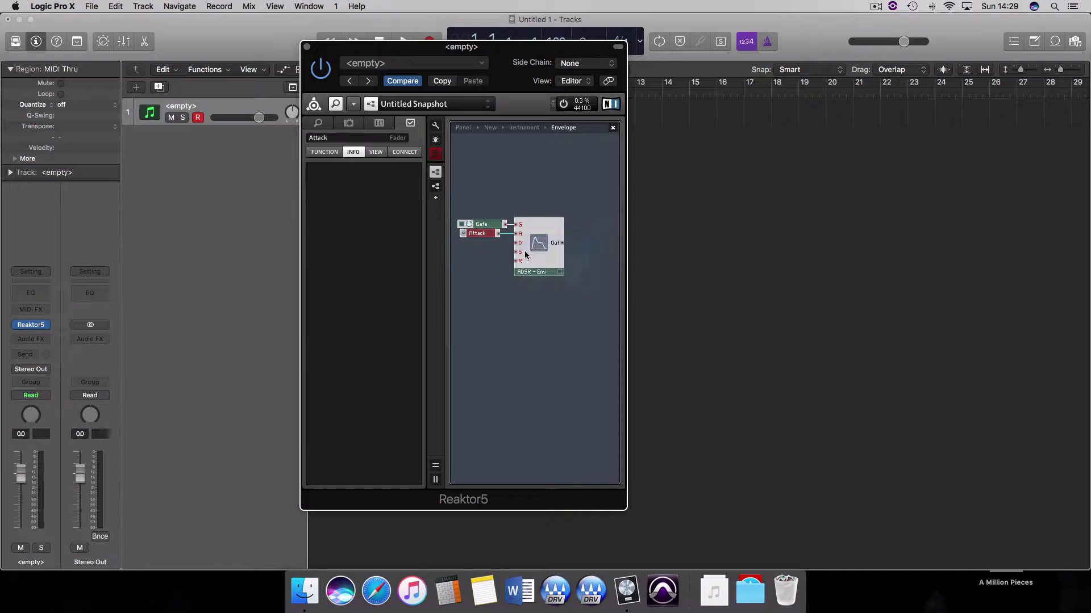
right_click(520, 251)
click(535, 254)
right_click(519, 261)
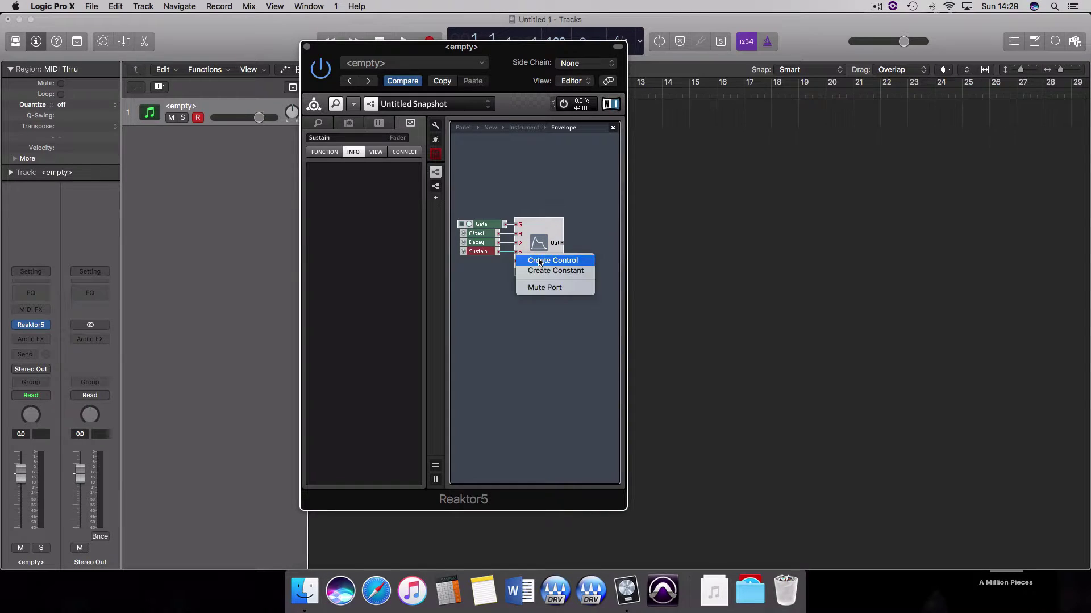
click(543, 263)
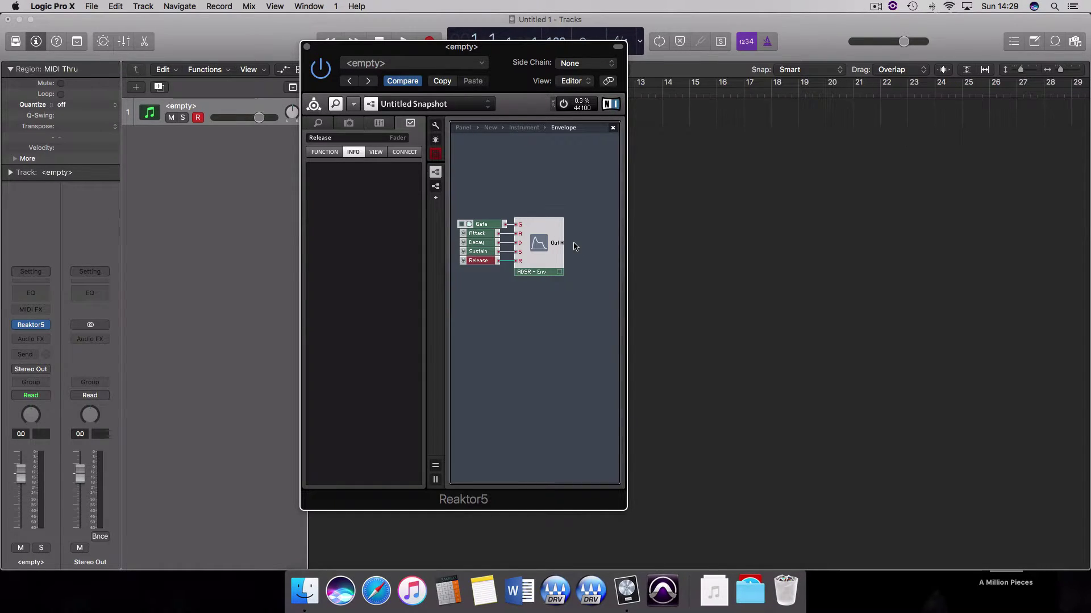
Add an Out Port terminal inside the Envelope macro, wire the ADSR output to it, and return to the instrument structure.
click(545, 180)
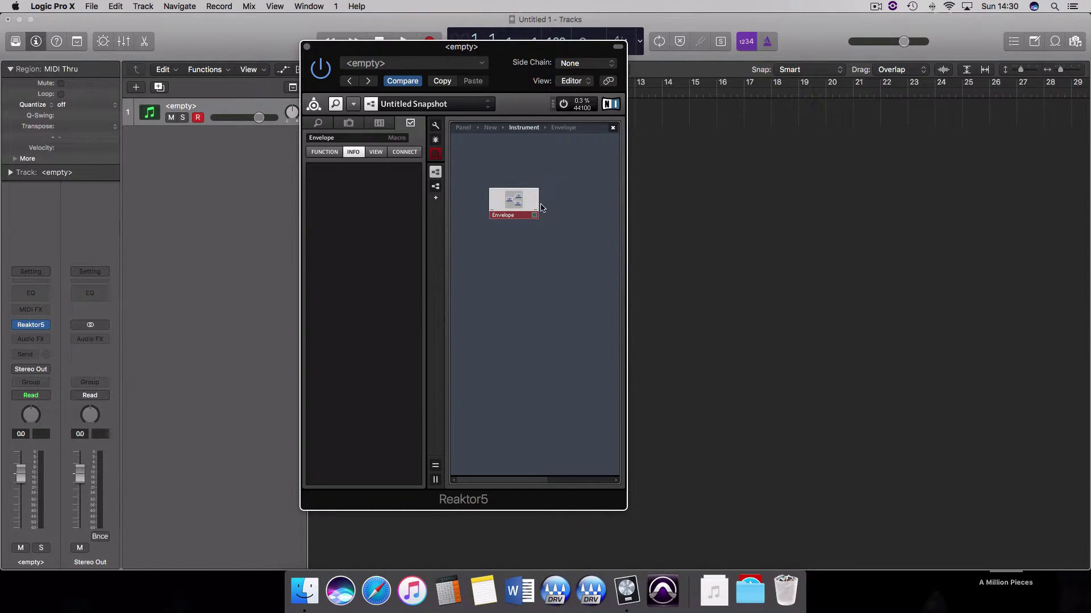
double_click(521, 203)
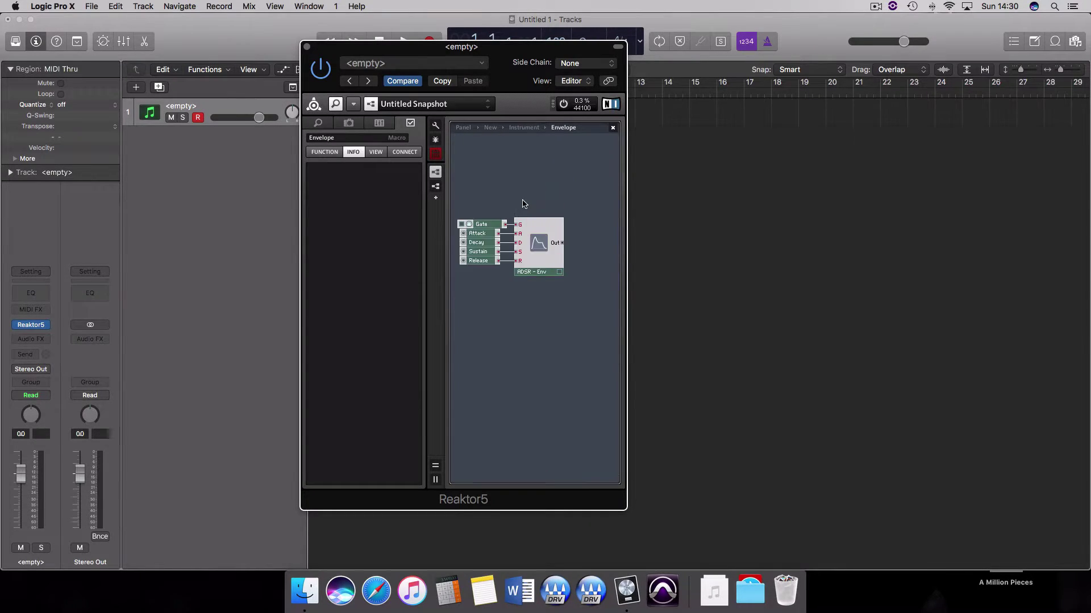
right_click(582, 245)
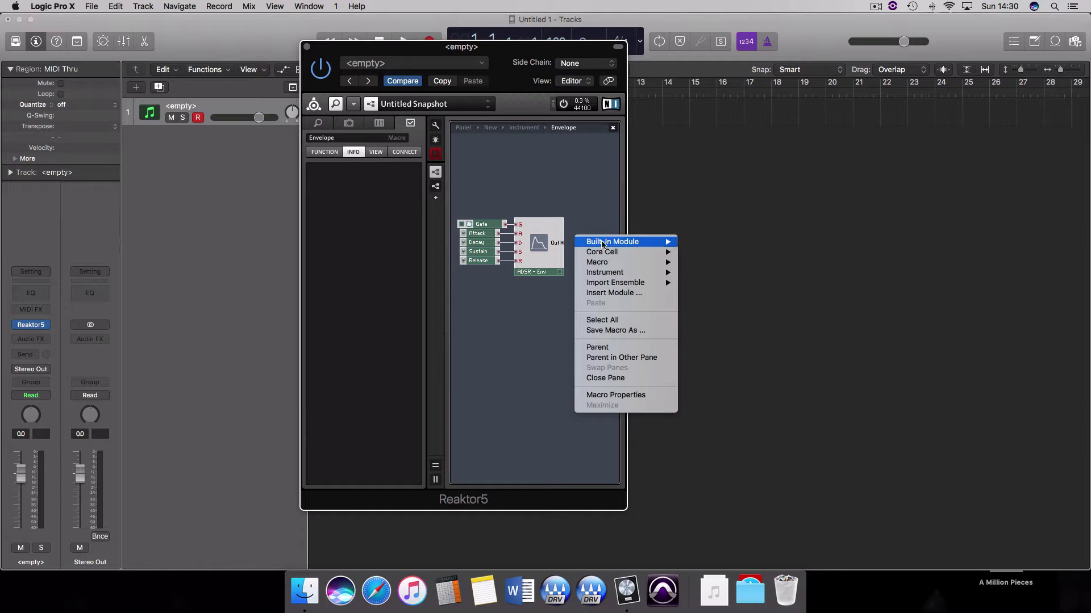
mouse_move(613, 241)
mouse_move(763, 408)
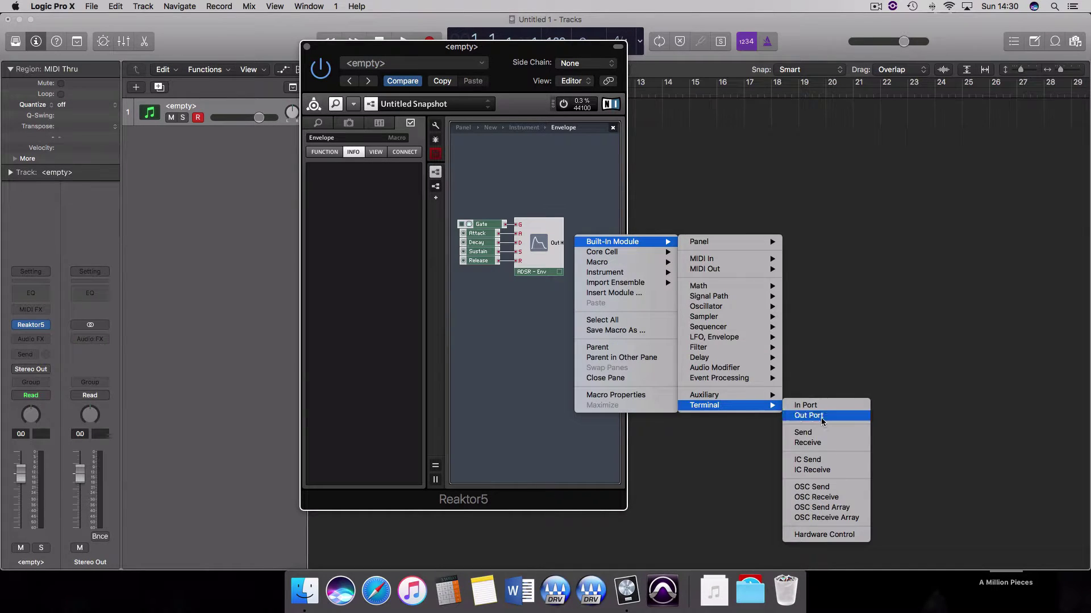
click(820, 419)
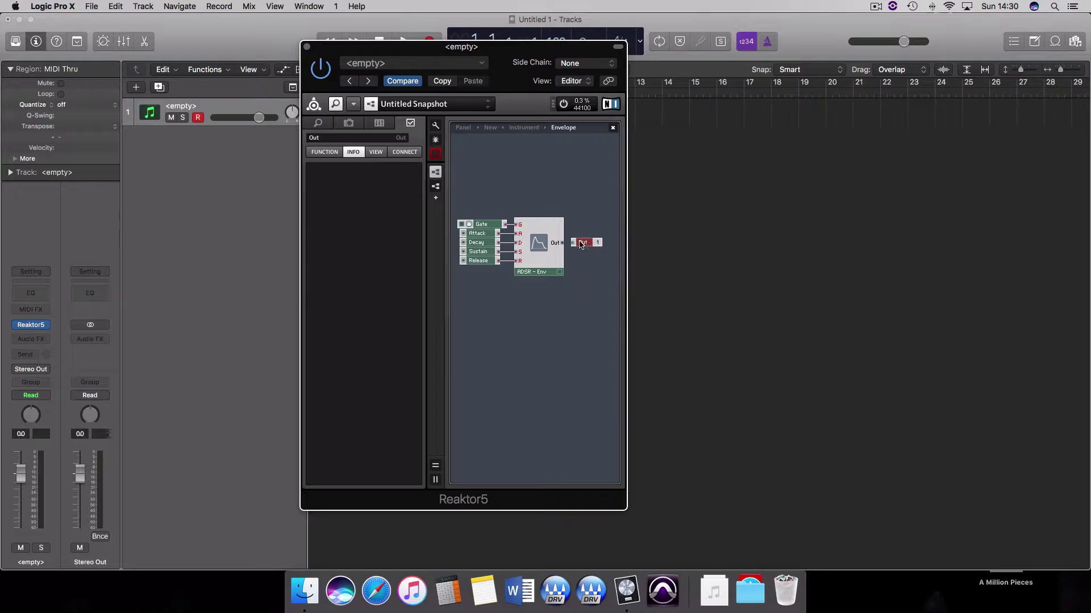
drag(563, 243, 574, 243)
click(592, 291)
double_click(593, 291)
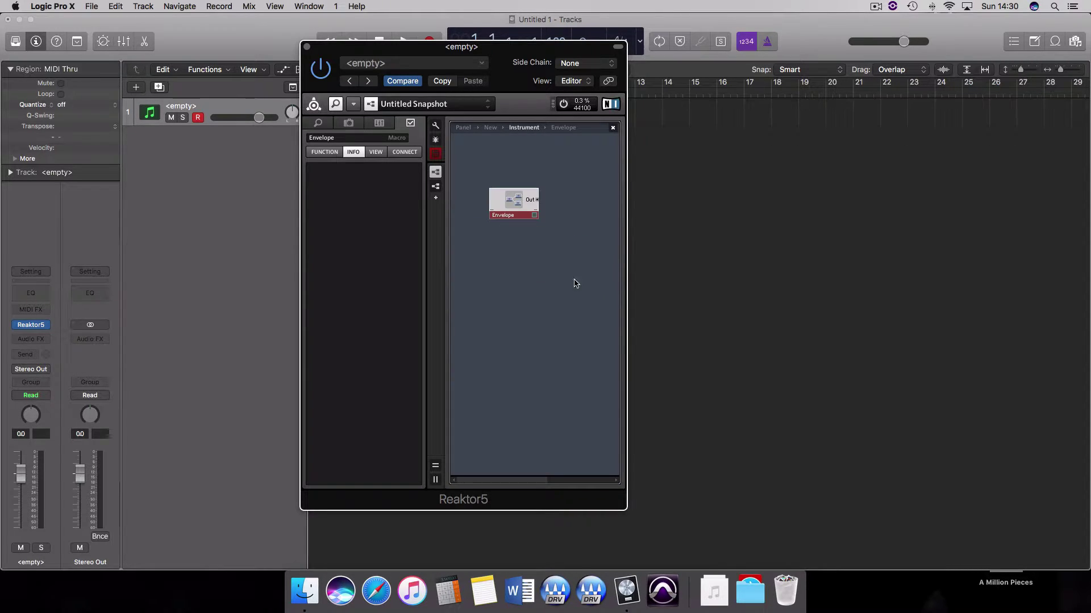
Add an empty macro beside the Envelope macro in the instrument structure and name it Osc 1.
drag(524, 209, 503, 221)
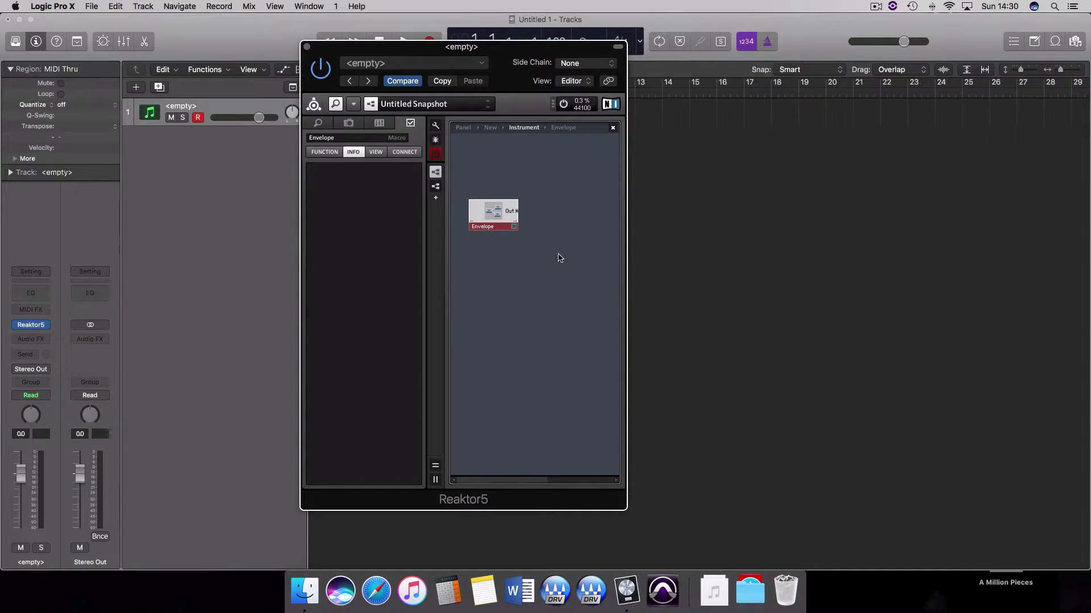
right_click(547, 208)
mouse_move(557, 213)
mouse_move(568, 232)
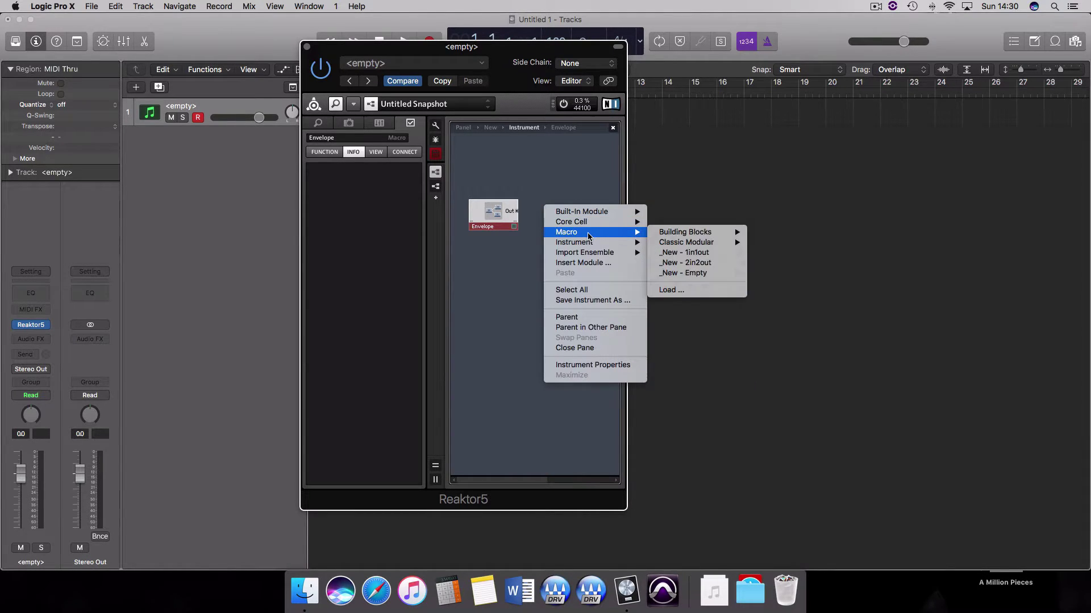
click(671, 273)
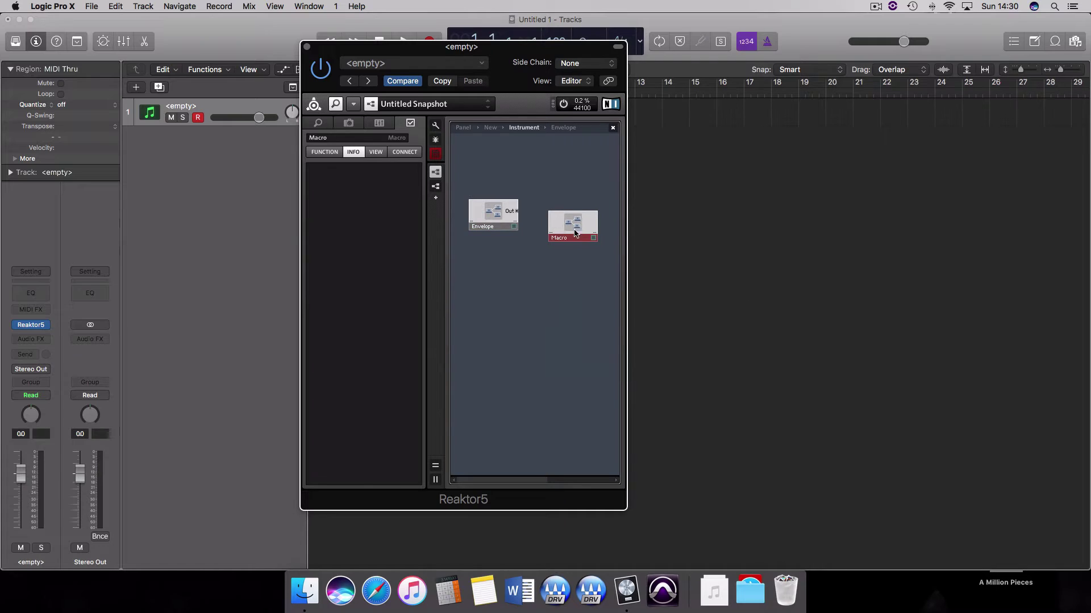
drag(575, 232, 564, 222)
click(344, 139)
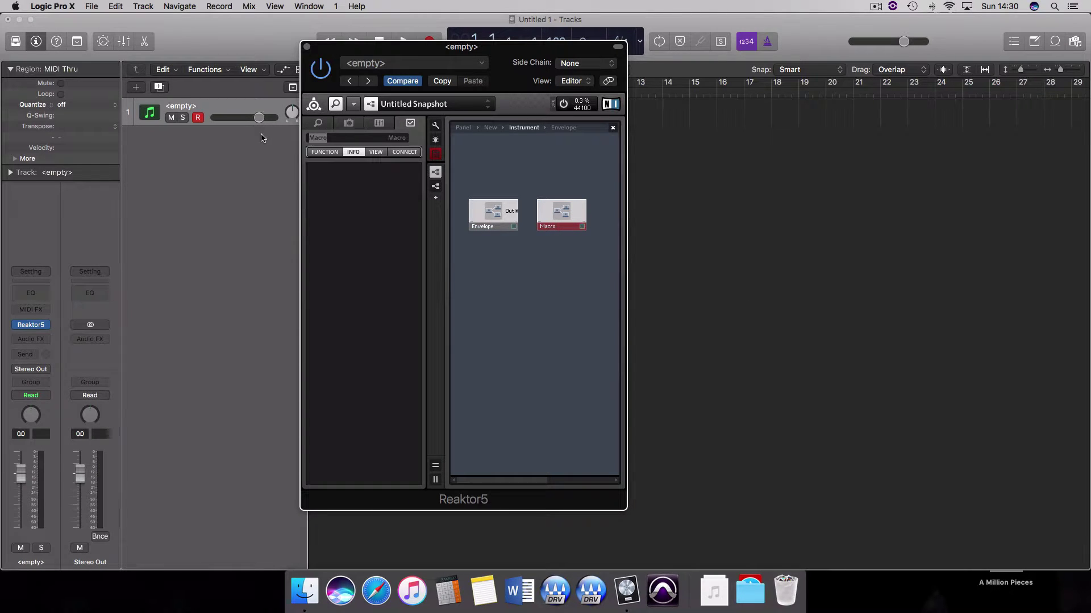
text(Osc 1)
Wire the Envelope output to a new input named A on Osc 1, and reposition that port inside the macro.
drag(517, 213, 544, 216)
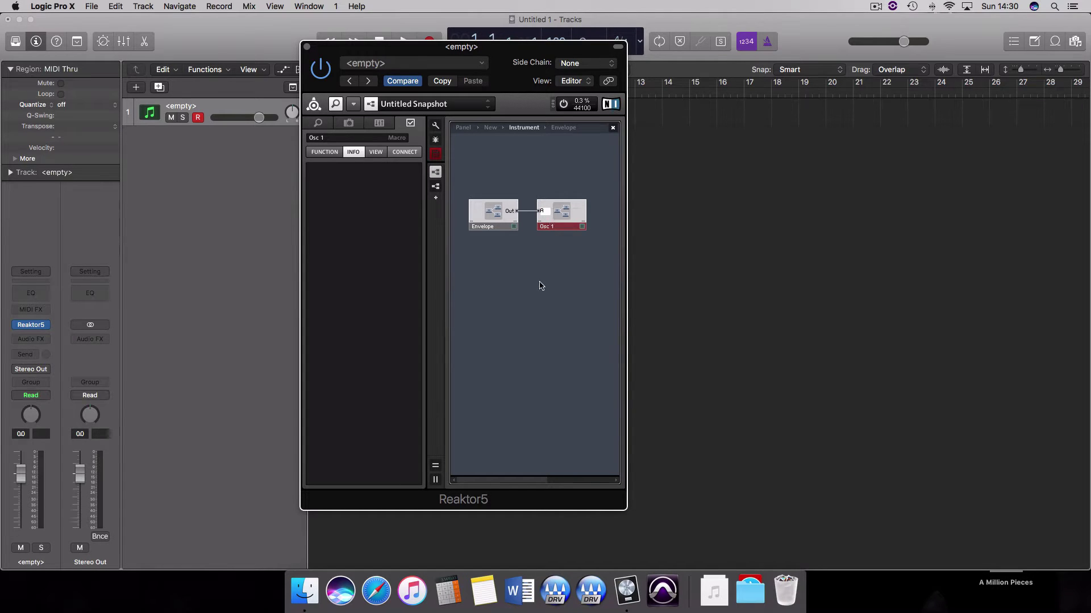
double_click(560, 223)
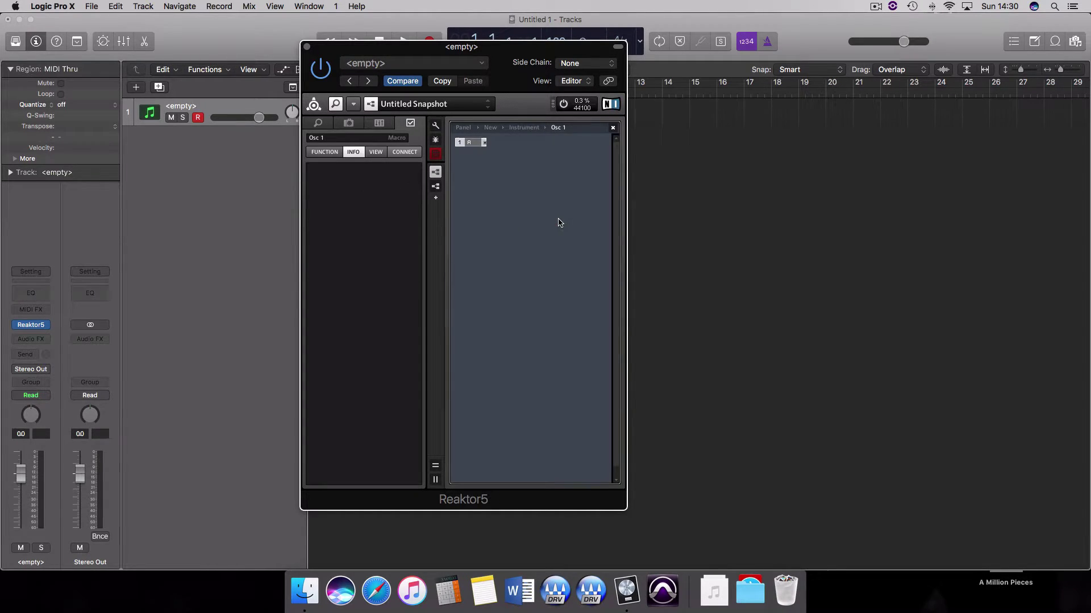
drag(470, 146, 470, 190)
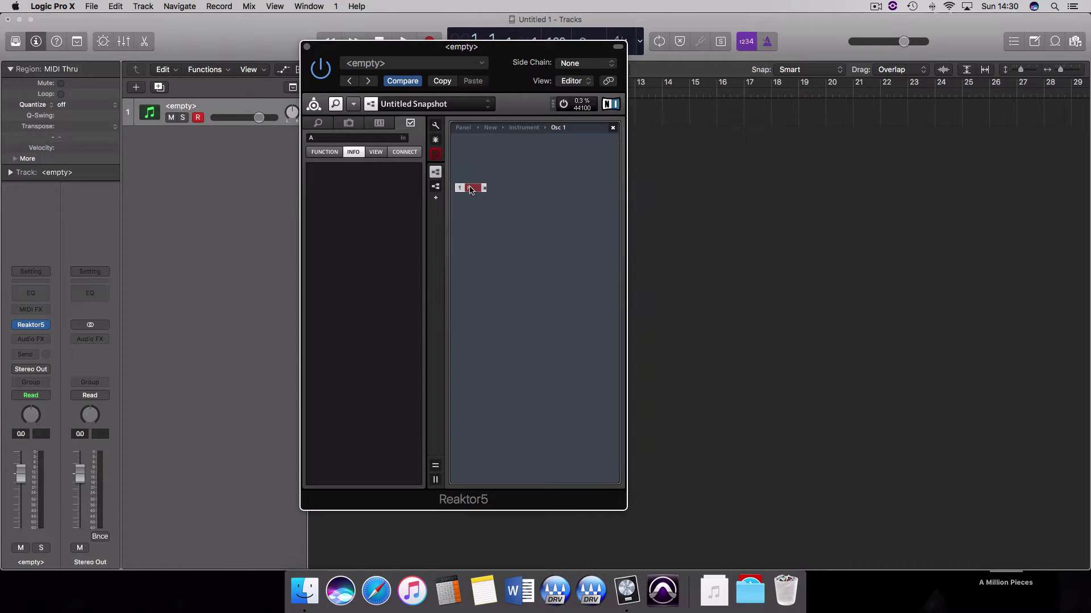
Add a MIDI In Note Pitch module inside Osc 1 and arrange it with the A input port.
right_click(517, 214)
mouse_move(518, 216)
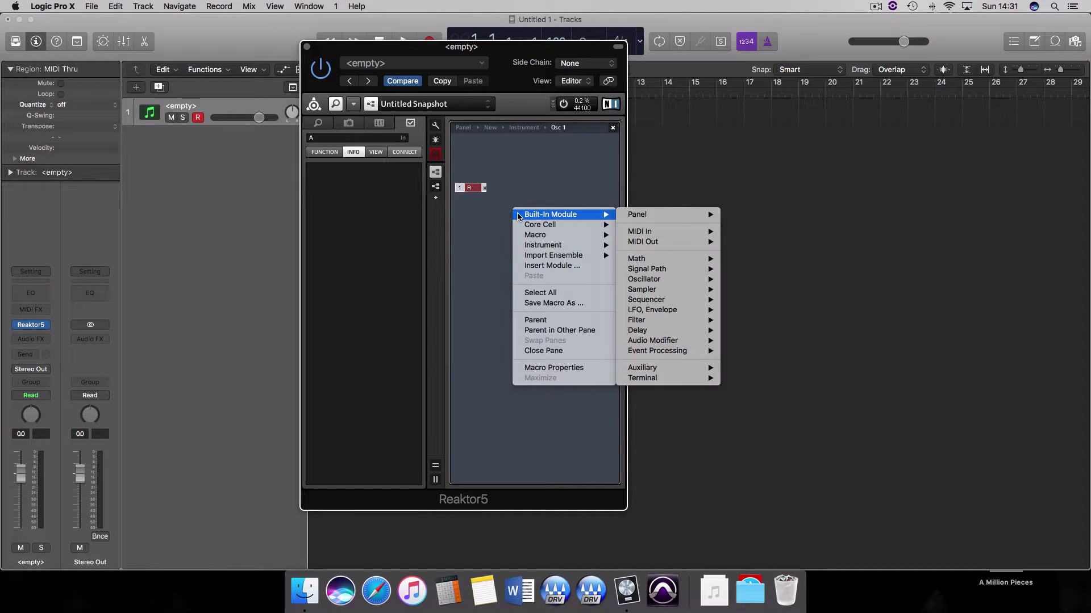
mouse_move(708, 235)
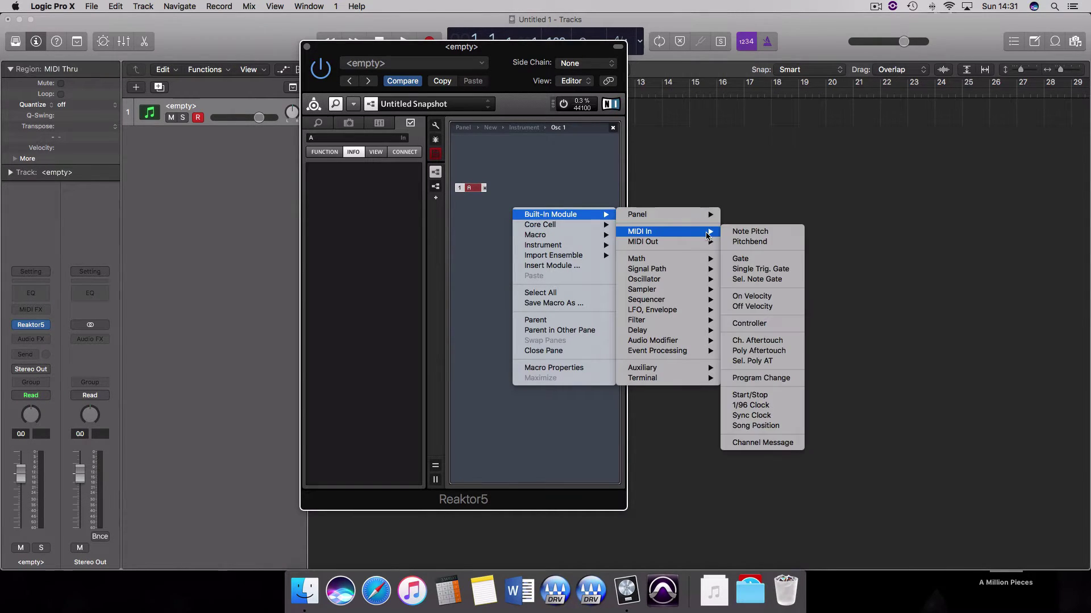
click(760, 235)
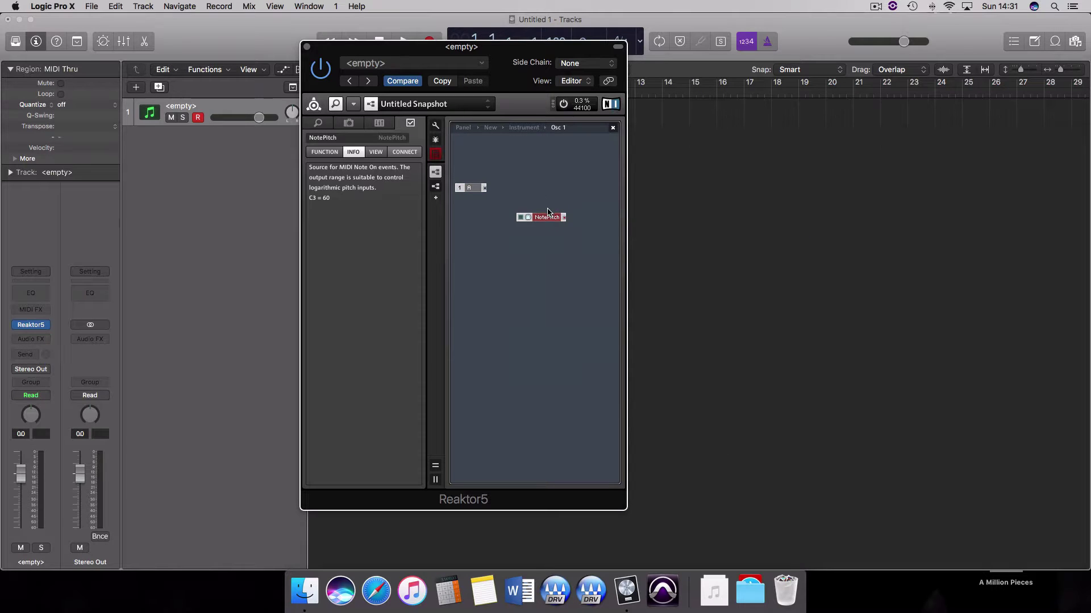
drag(548, 216, 493, 188)
click(518, 214)
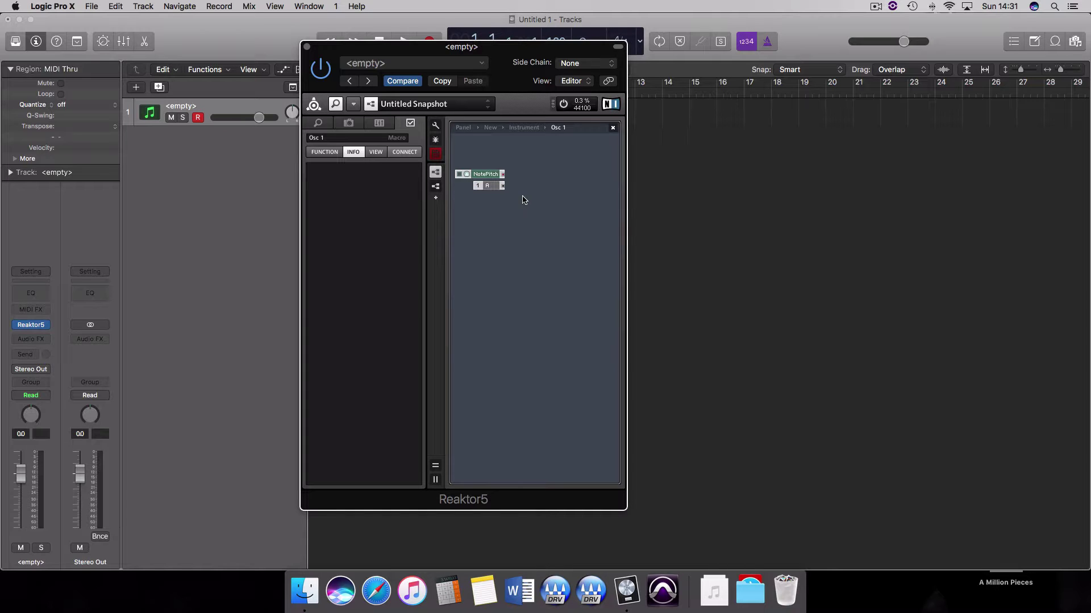
Add a built-in Sawtooth oscillator after the NotePitch module and the A port.
right_click(521, 195)
mouse_move(527, 198)
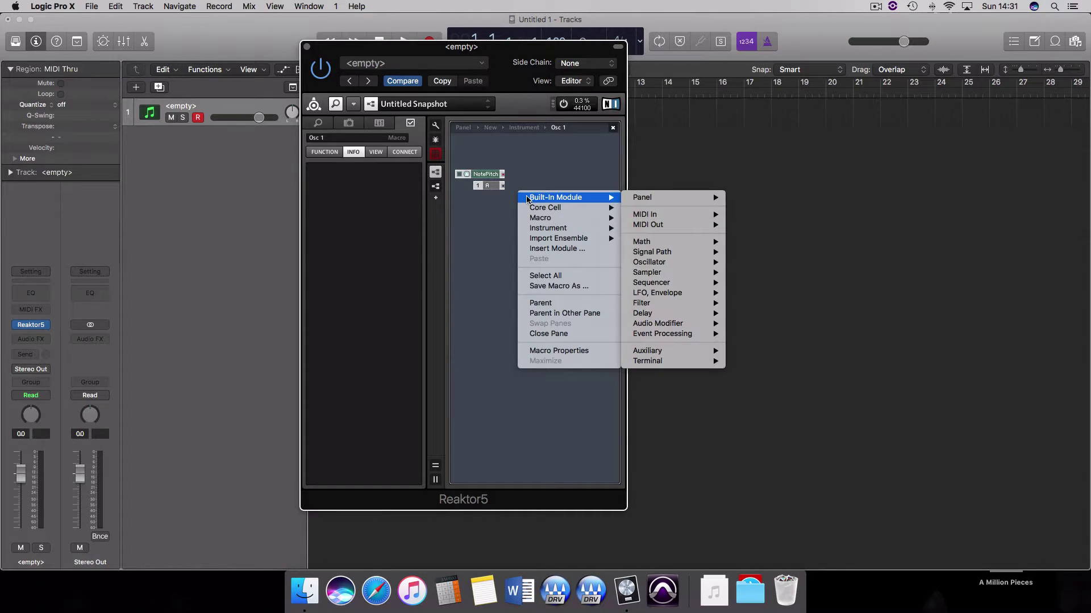
mouse_move(684, 267)
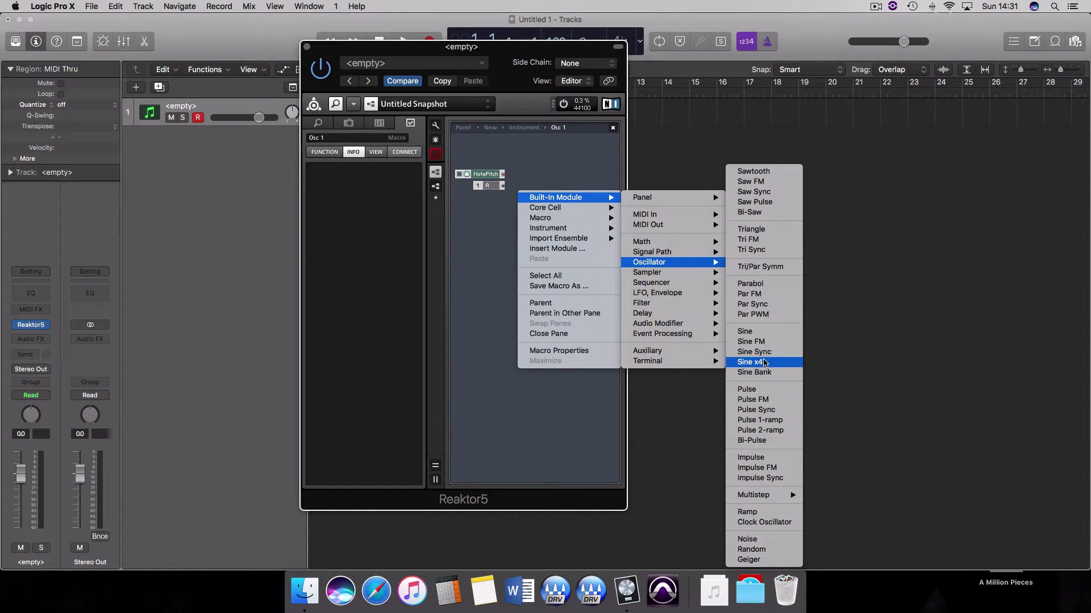
click(769, 172)
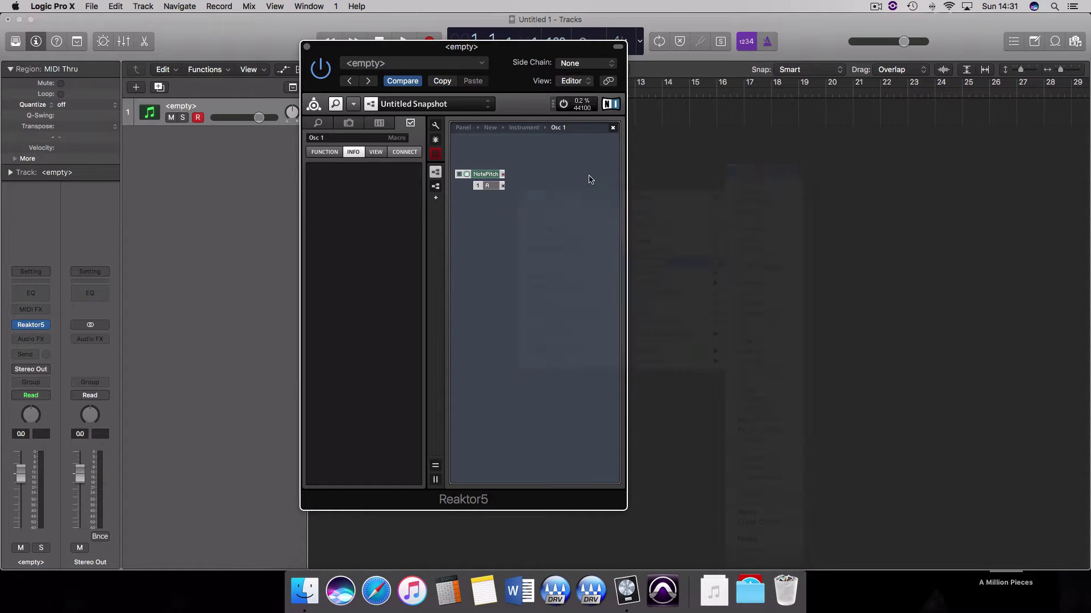
drag(545, 210, 549, 188)
Add a built-in Sine oscillator and place it directly below the Sawtooth module.
right_click(539, 228)
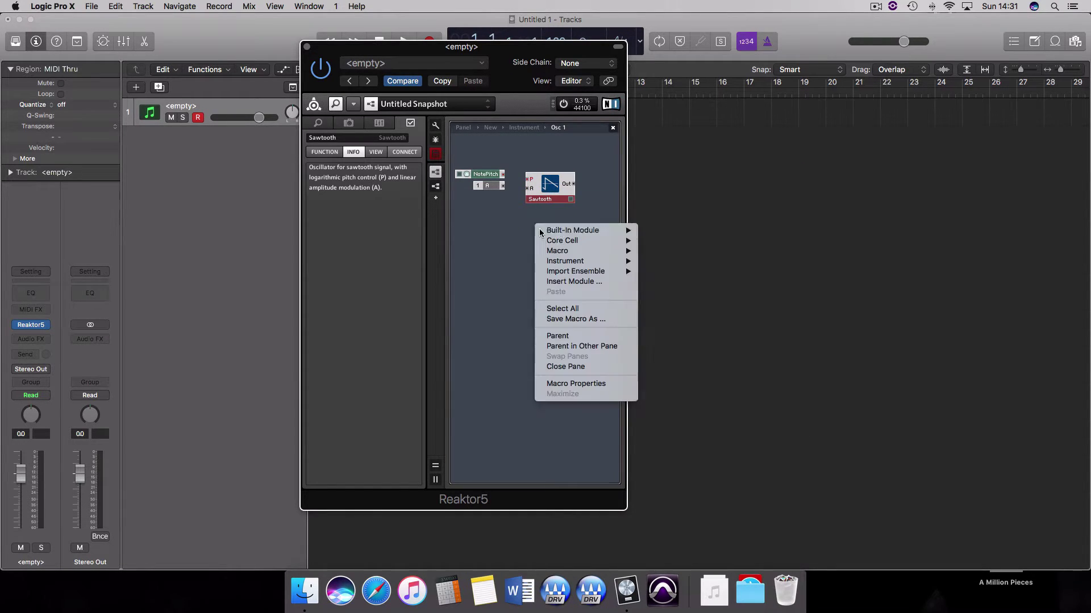
mouse_move(560, 232)
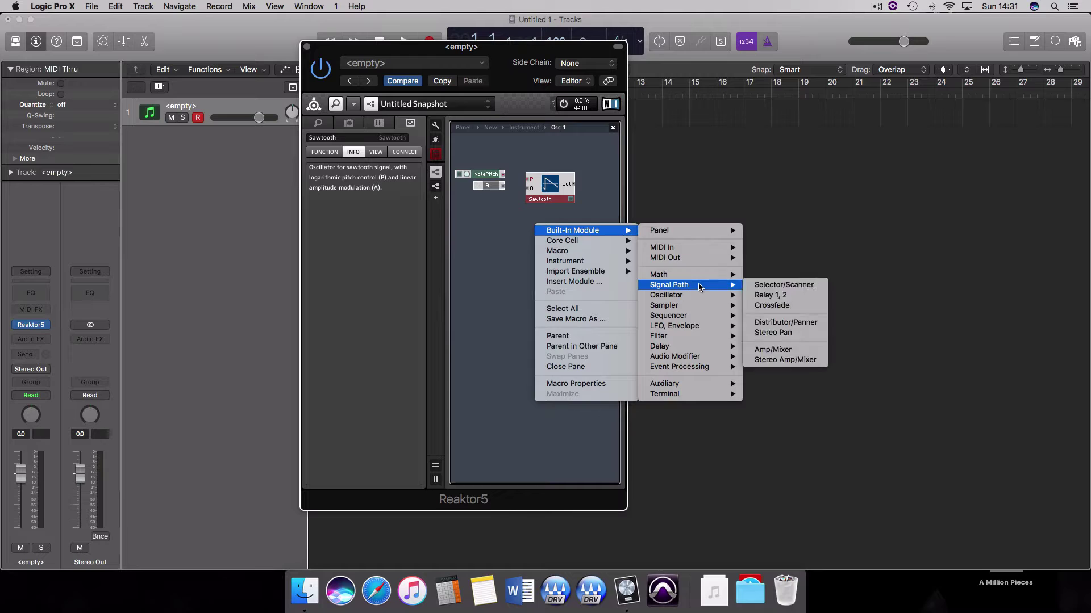
mouse_move(699, 295)
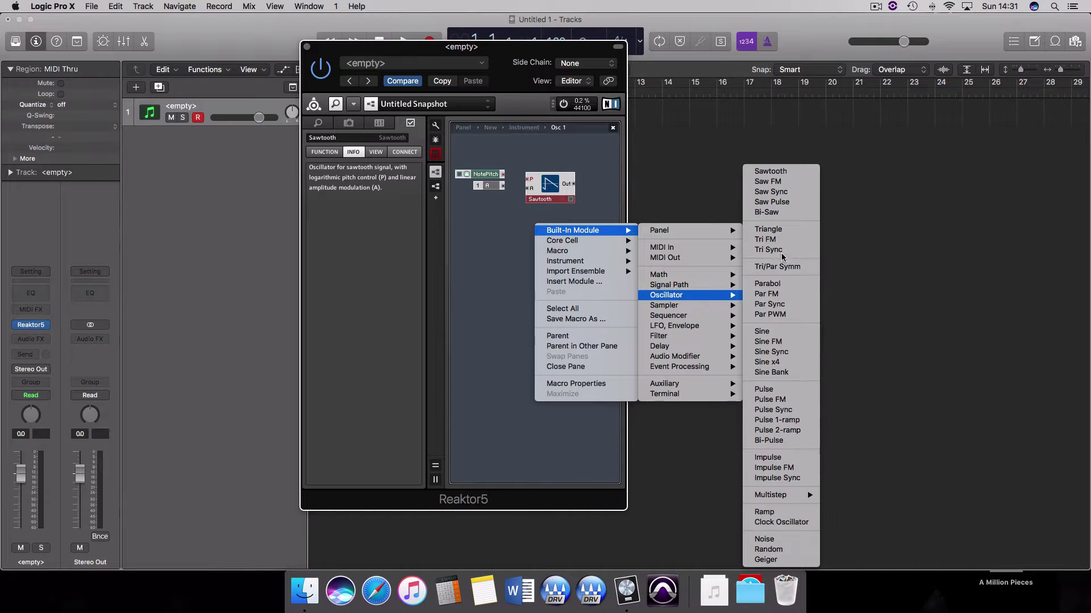
click(774, 333)
drag(547, 255, 544, 236)
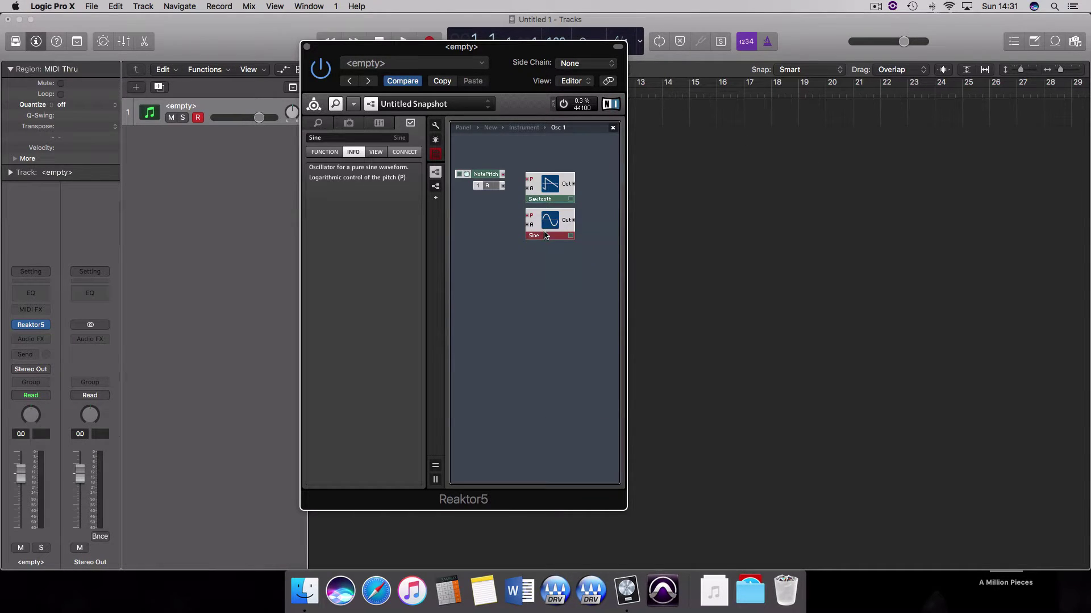
Add a built-in Pulse oscillator and place it directly below the Sine module.
right_click(554, 260)
mouse_move(553, 260)
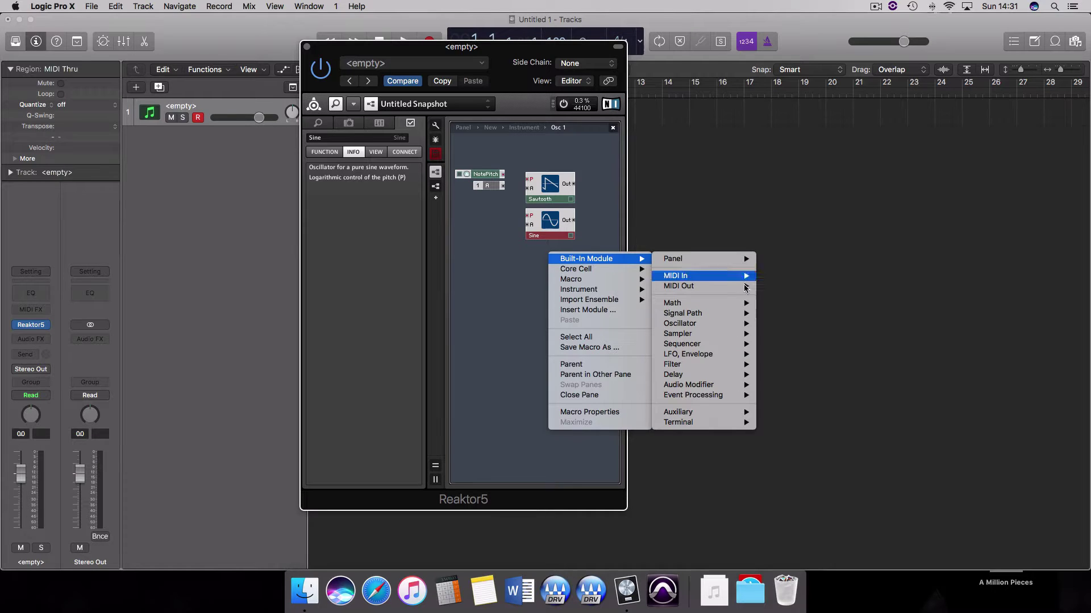
mouse_move(699, 323)
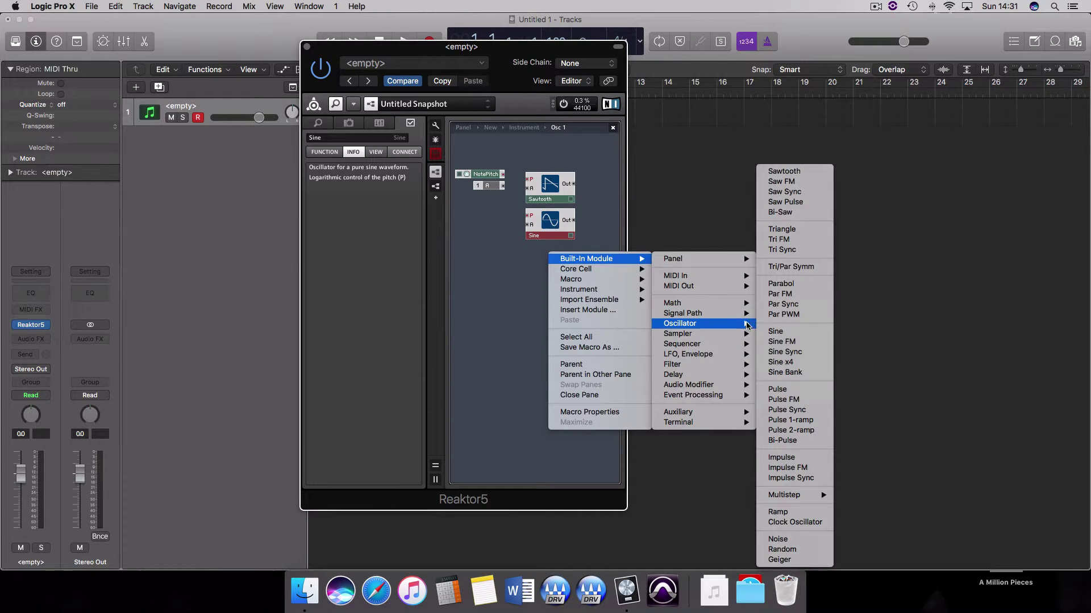
click(777, 390)
drag(575, 300, 546, 281)
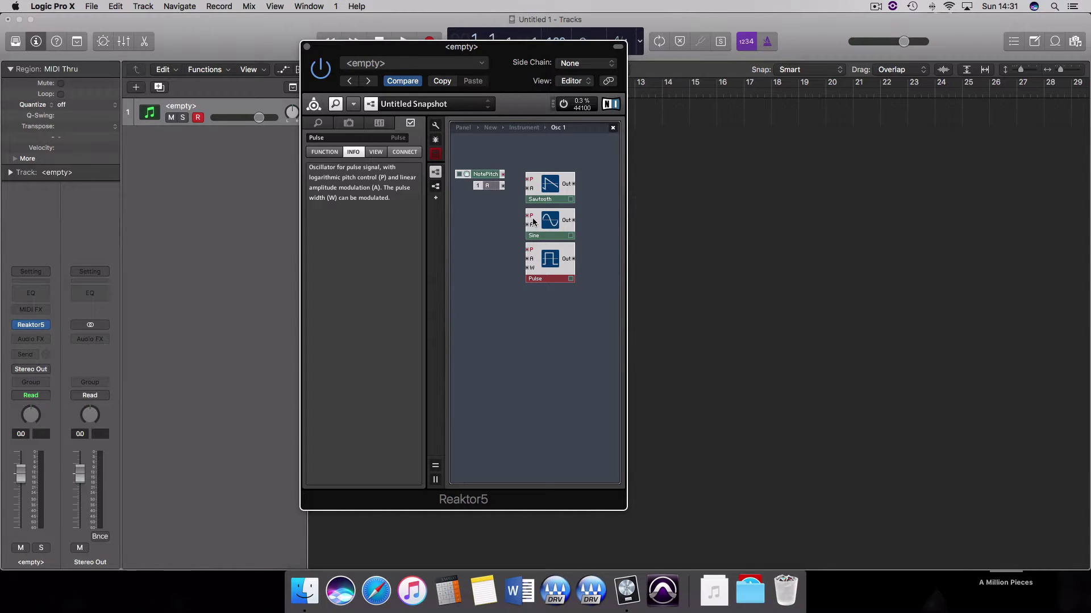
Wire NotePitch to the oscillators' P inputs and the A port to their A inputs.
drag(502, 174, 528, 216)
drag(502, 176, 529, 250)
drag(503, 188, 528, 224)
click(508, 187)
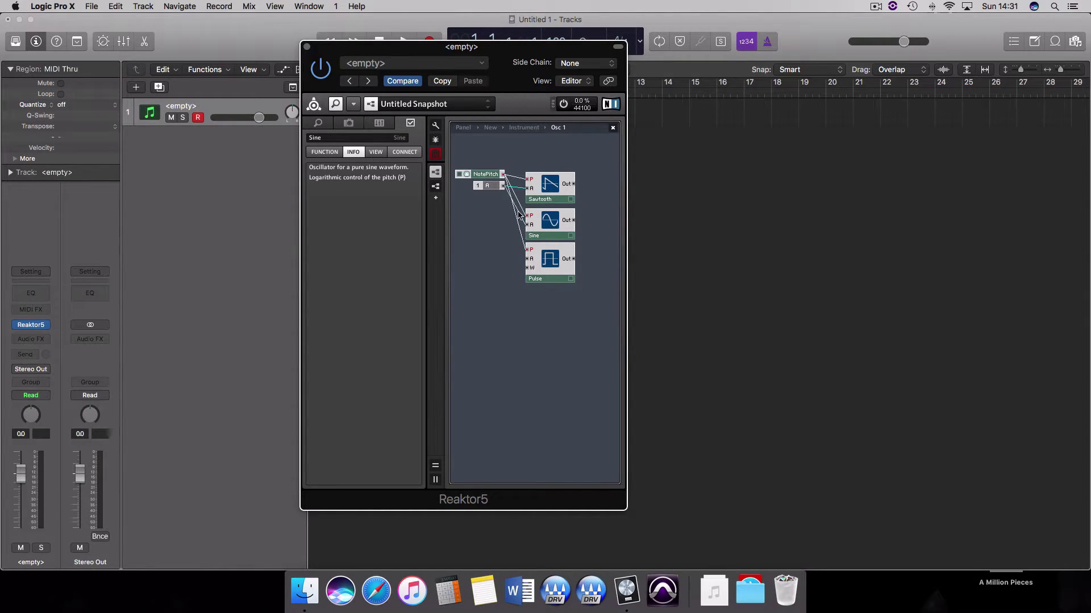
drag(504, 188, 528, 259)
mouse_move(534, 272)
Add a panel Switch module after the three oscillators and rename it Waveform.
right_click(594, 223)
mouse_move(625, 222)
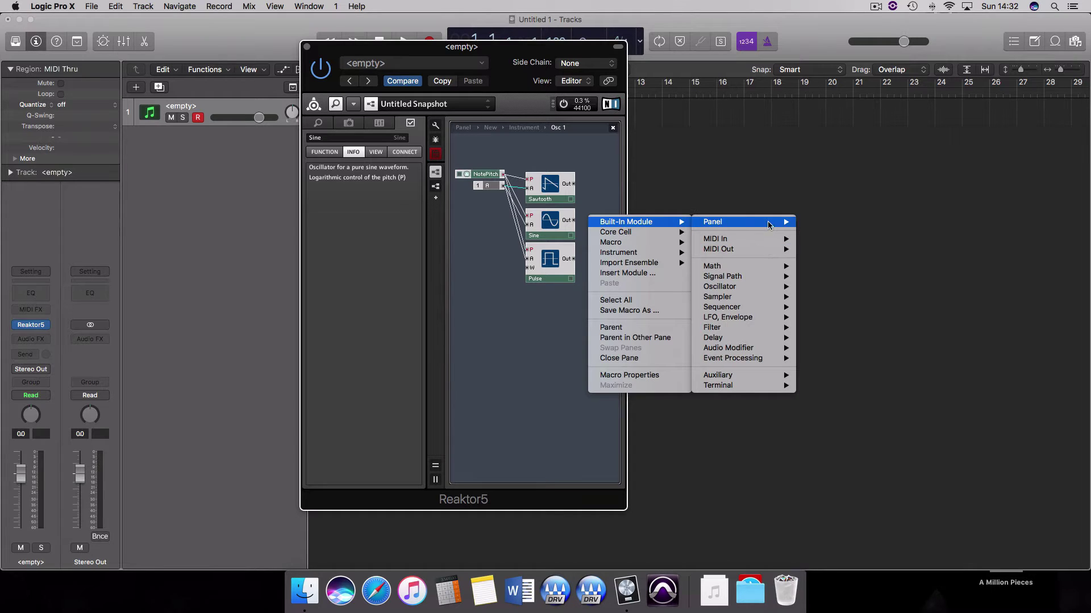
mouse_move(767, 222)
click(819, 270)
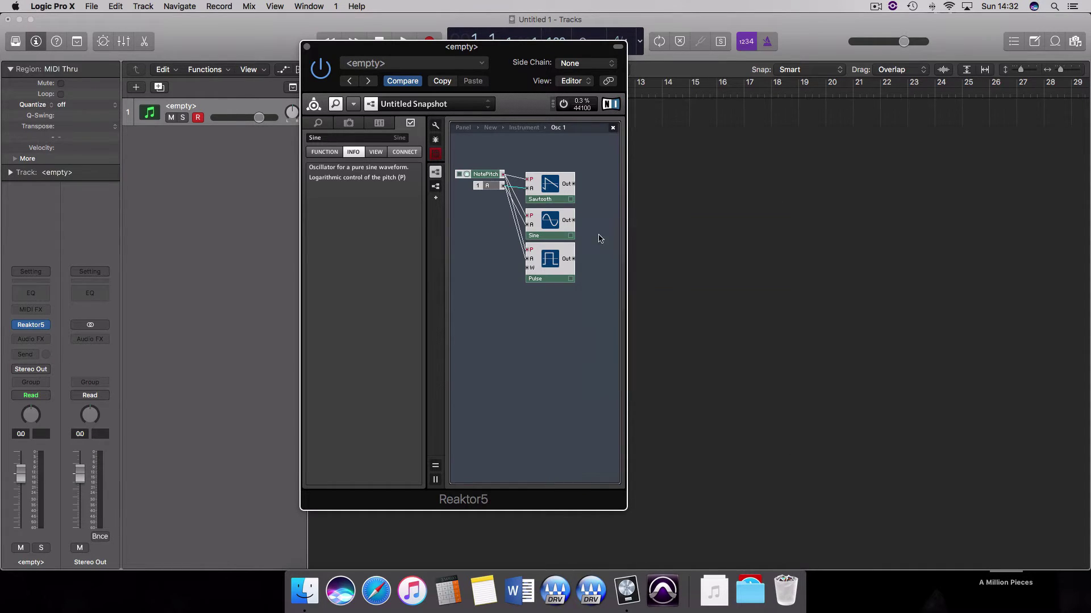
click(339, 141)
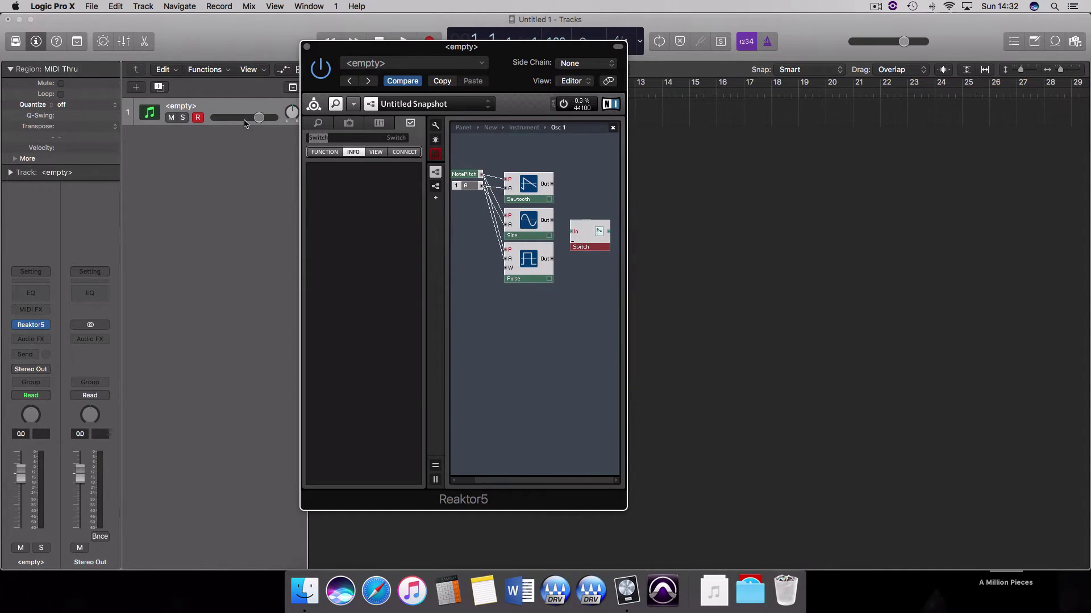
key(BackSpace)
drag(588, 238, 592, 220)
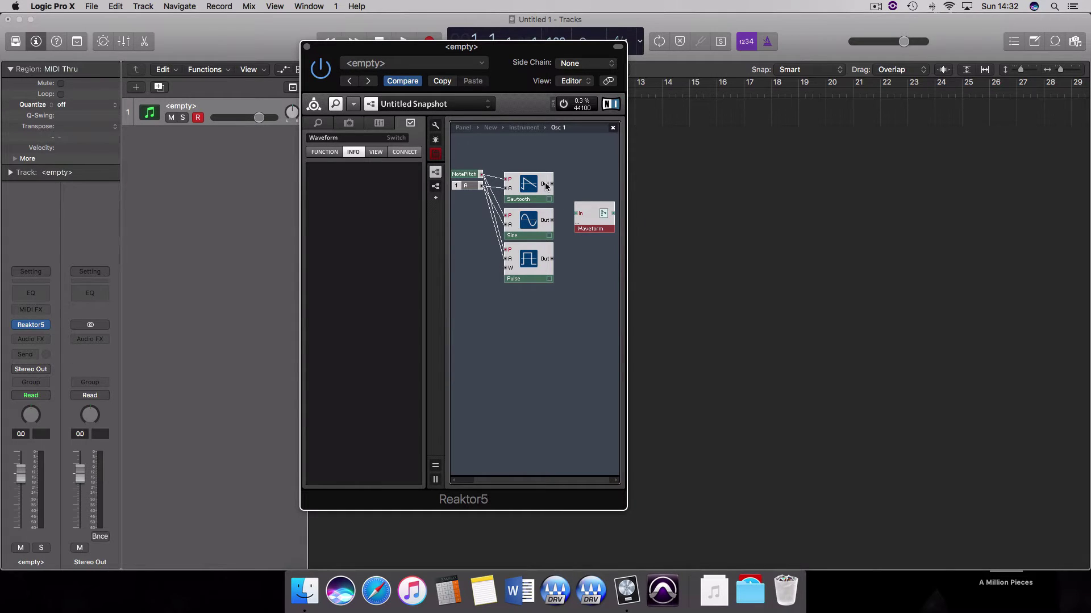
Wire the Sawtooth, Sine and Pulse outputs to separate Waveform switch inputs and label the inputs for saw, sine and square.
drag(554, 187, 577, 216)
drag(552, 221, 581, 221)
drag(554, 258, 578, 227)
key(Return)
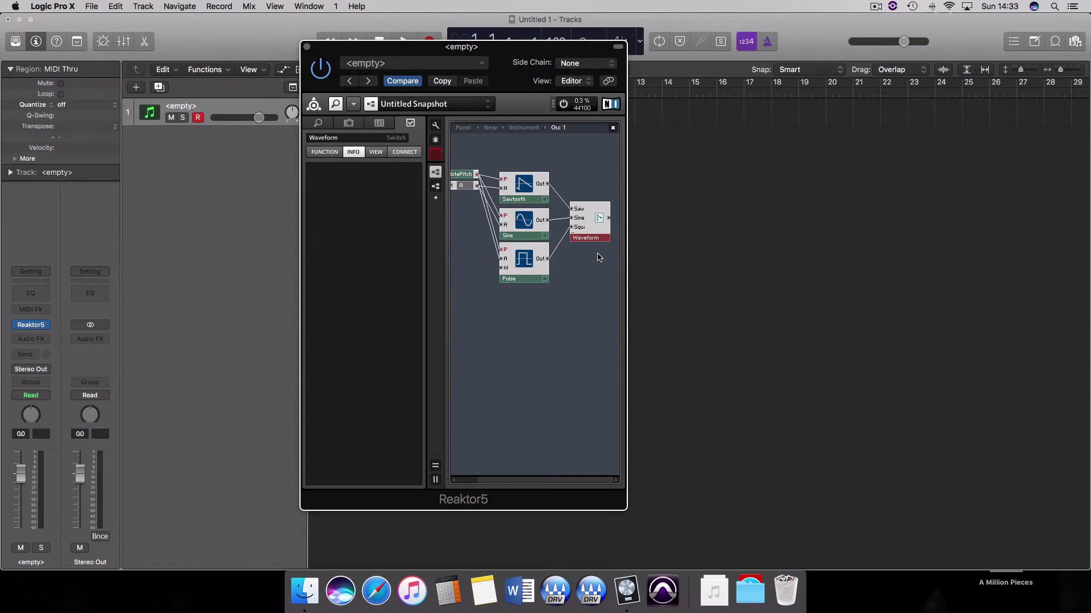
Add an Out Port terminal inside Osc 1, wire the Waveform switch to it, and return to the instrument structure.
right_click(595, 173)
mouse_move(617, 181)
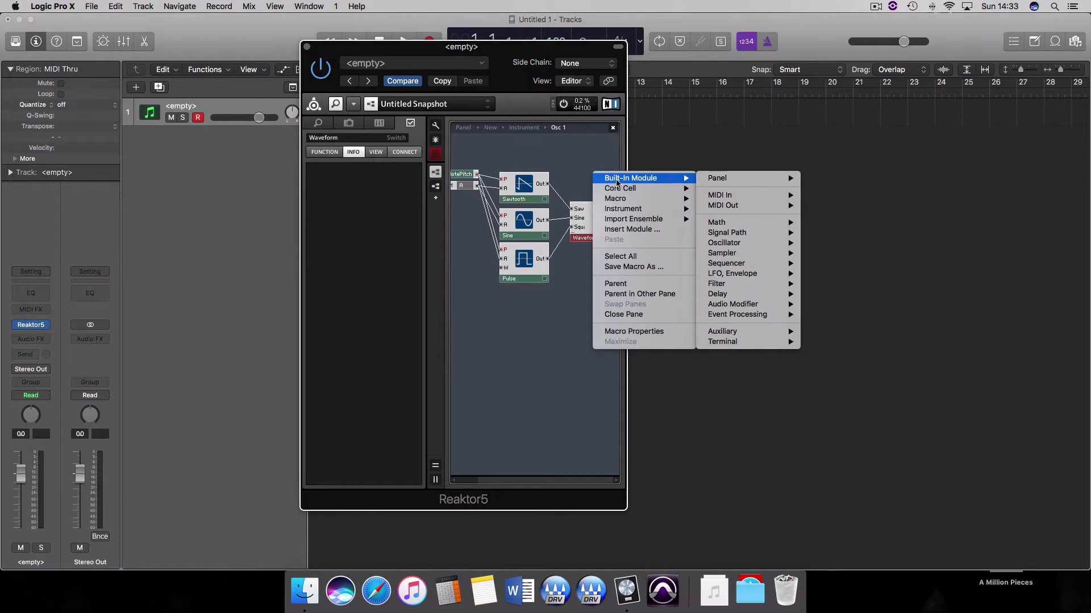
mouse_move(764, 345)
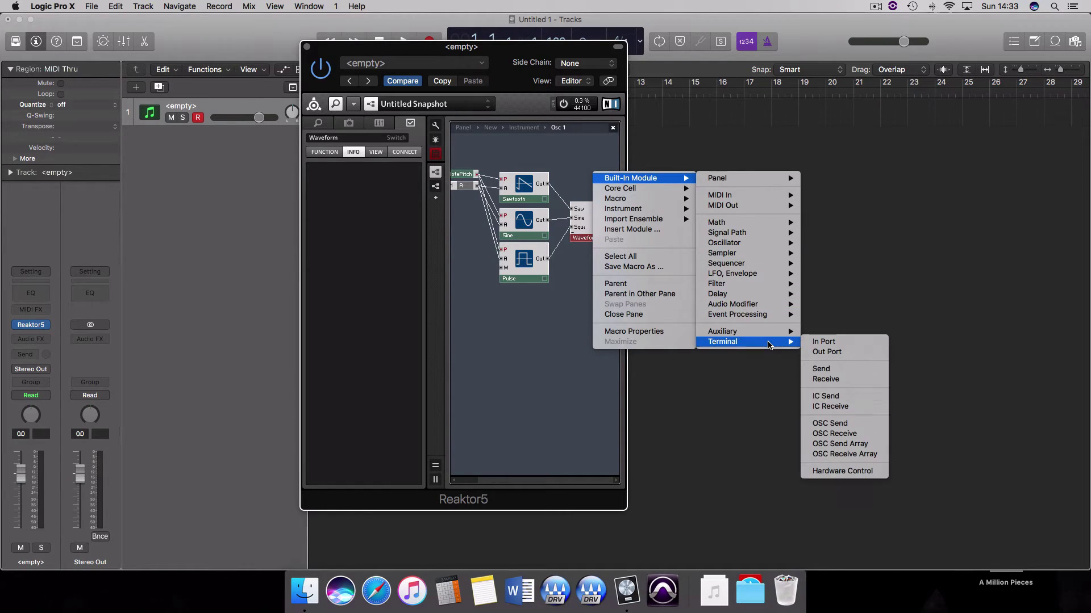
click(827, 352)
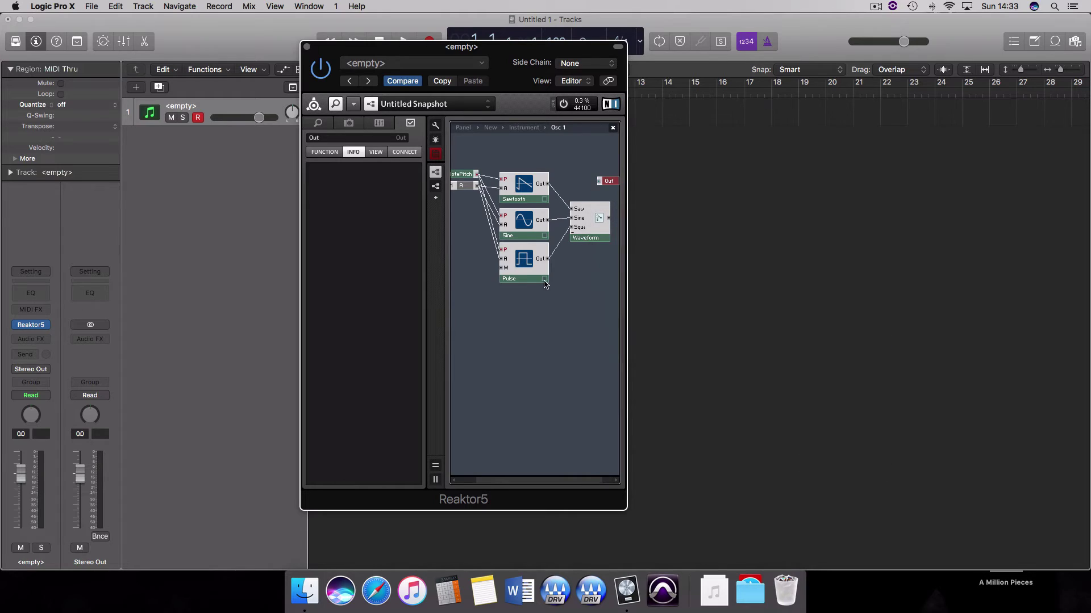
drag(598, 180, 606, 218)
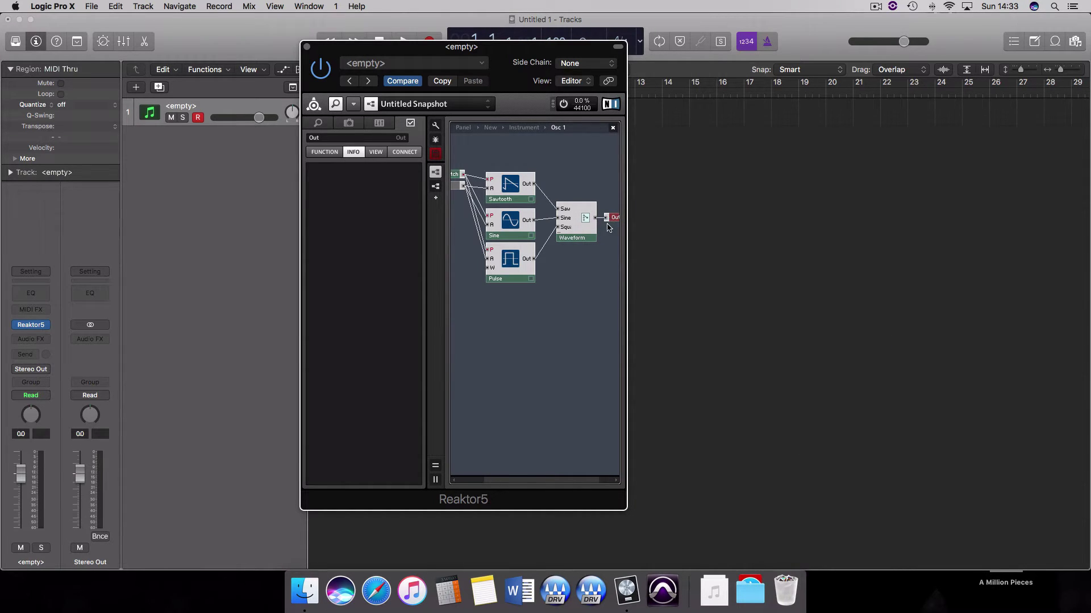
double_click(564, 309)
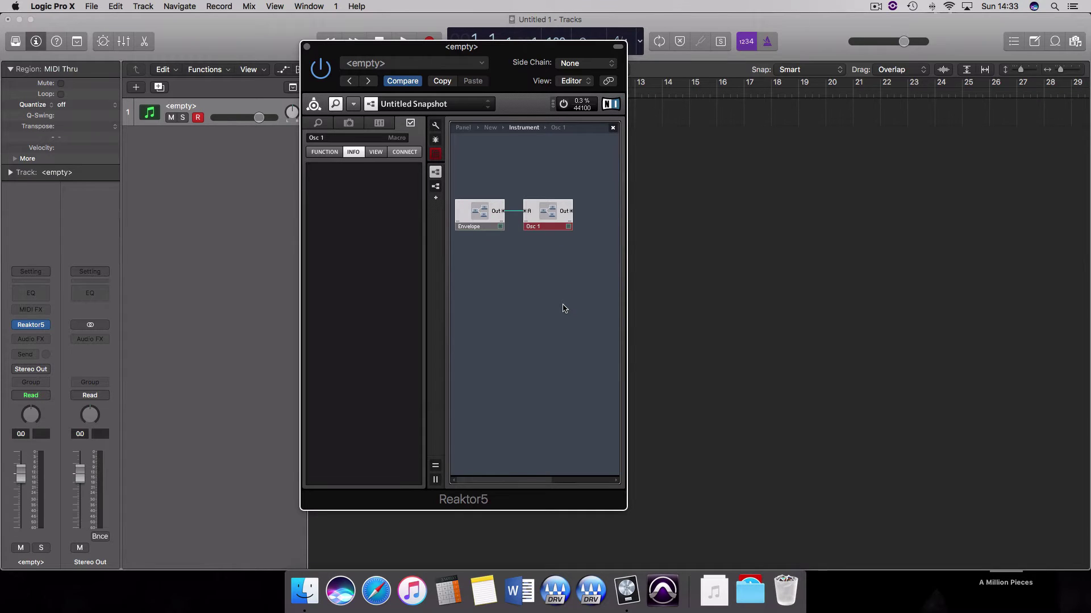
Wire the Osc 1 output to both voice combiner modules ahead of the instrument's outputs.
scroll(561, 260, right, 5)
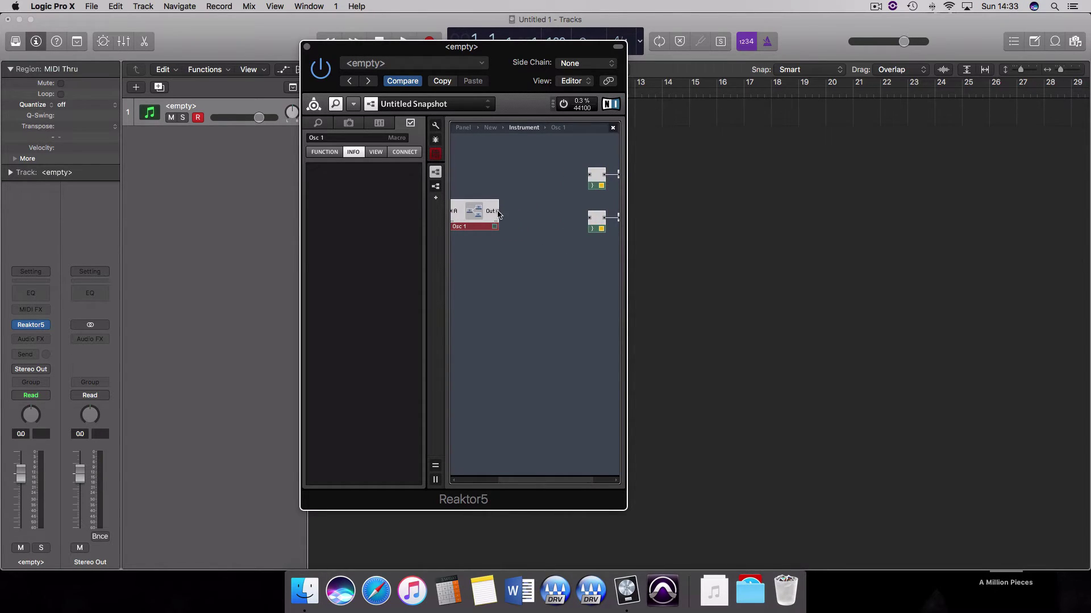
drag(498, 212, 589, 174)
drag(498, 213, 589, 217)
Unlock the instrument panel's layout and move the Osc 1 frame away from the overlapping Envelope frame.
click(463, 127)
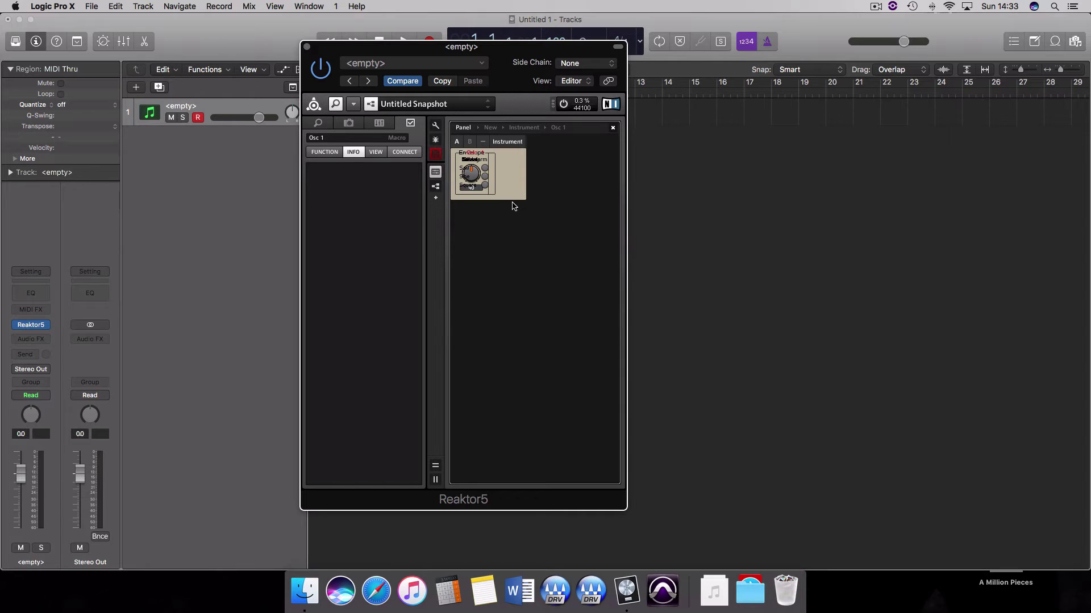
click(437, 127)
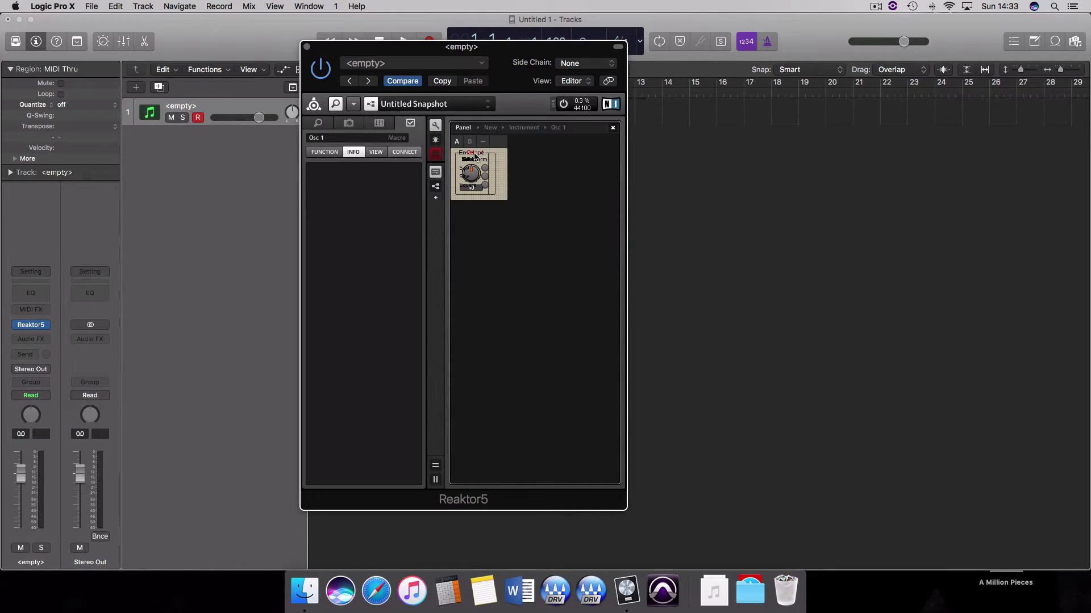
drag(475, 157, 574, 154)
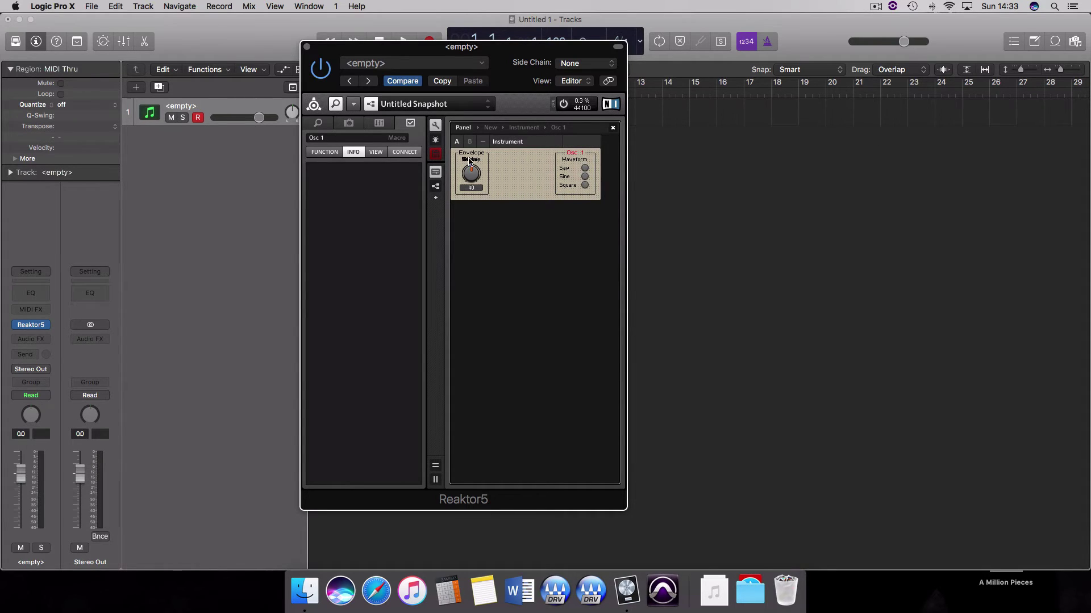
Arrange the Attack, Decay, Sustain and Release knobs in one row and align the Envelope frame beside Osc 1 with a gap between them.
drag(471, 169, 502, 227)
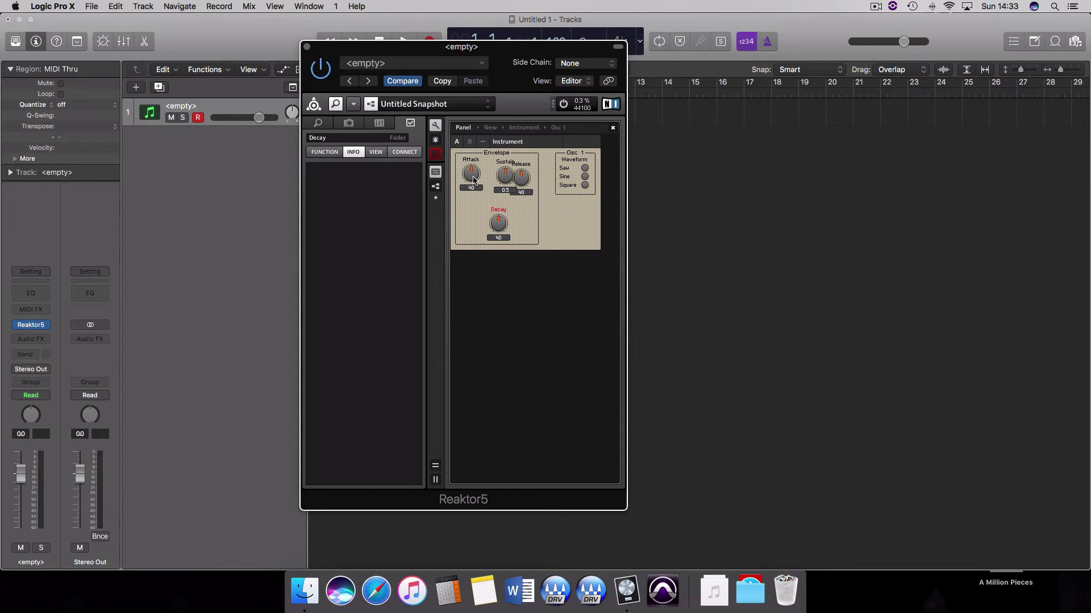
drag(473, 181, 495, 219)
drag(513, 180, 525, 221)
drag(533, 182, 555, 225)
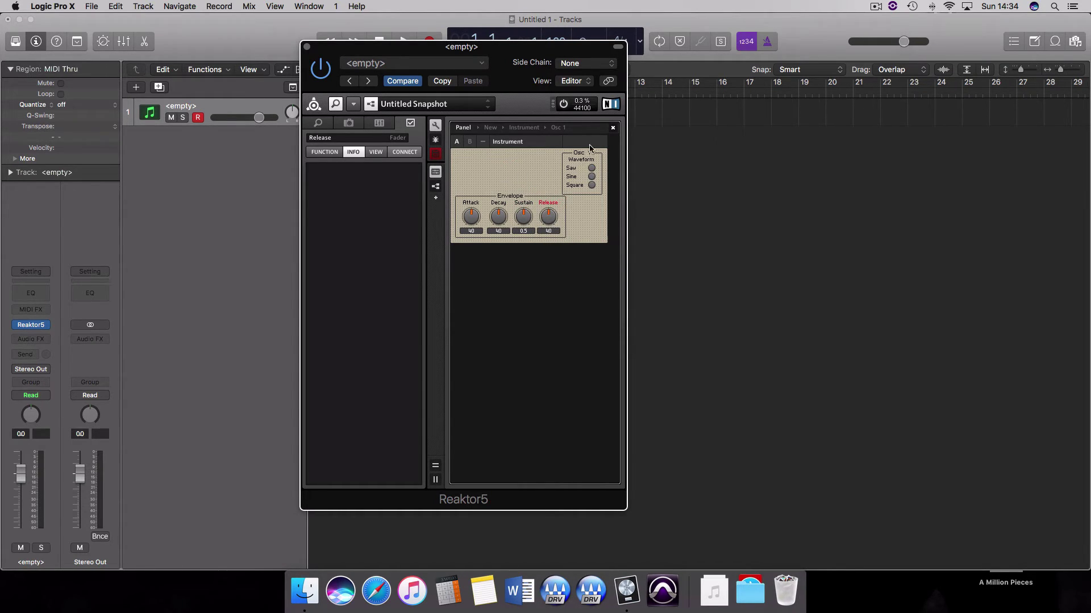
drag(590, 148, 613, 149)
drag(515, 192, 514, 153)
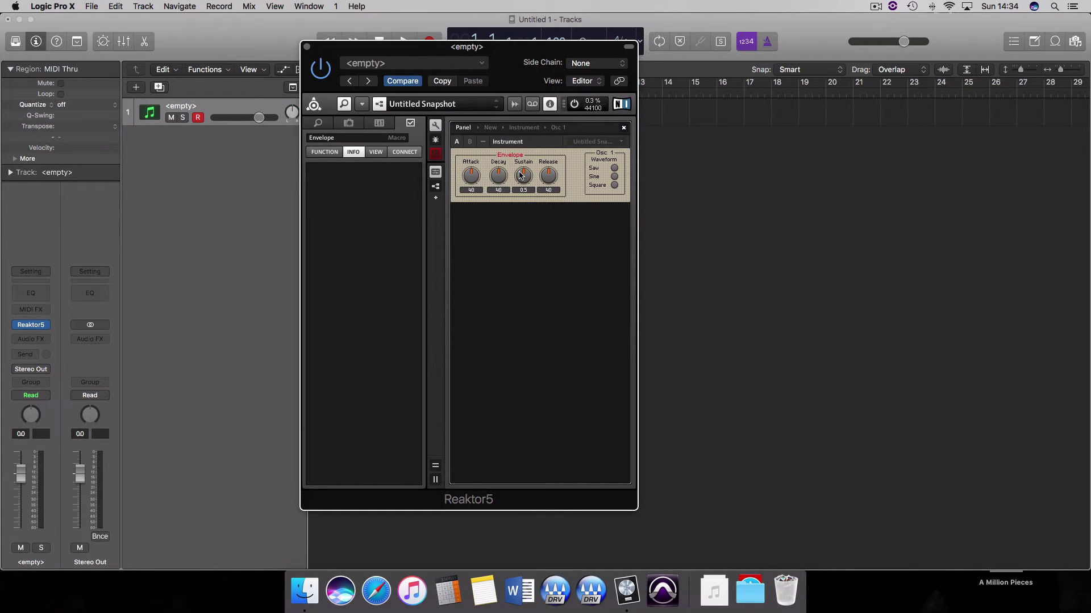
Make the ADSR - Env module inside the Envelope macro visible on the panel and centre its display above the four knobs.
click(523, 127)
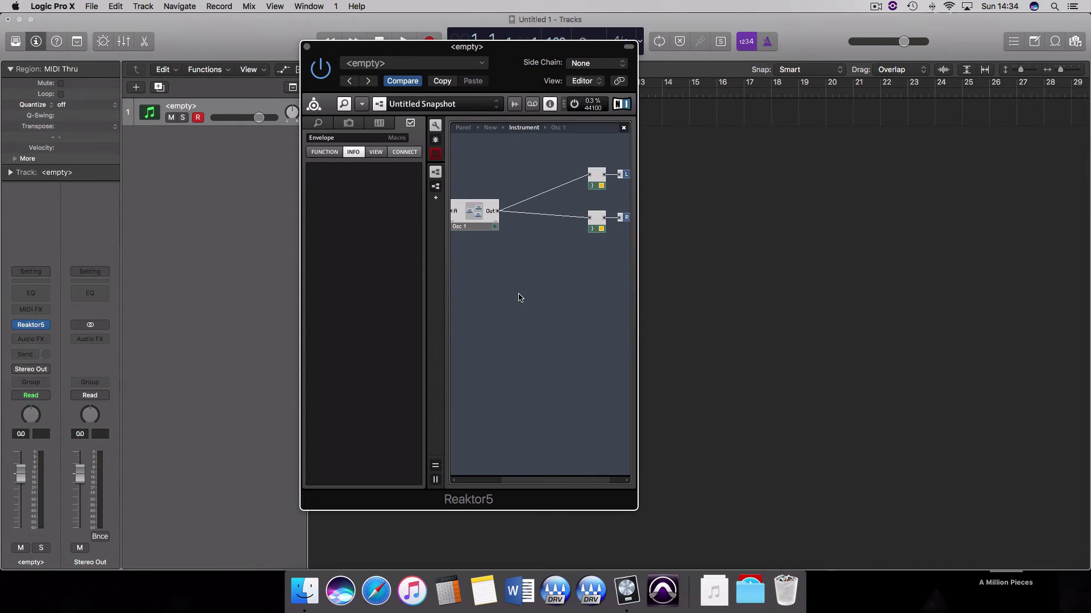
double_click(472, 216)
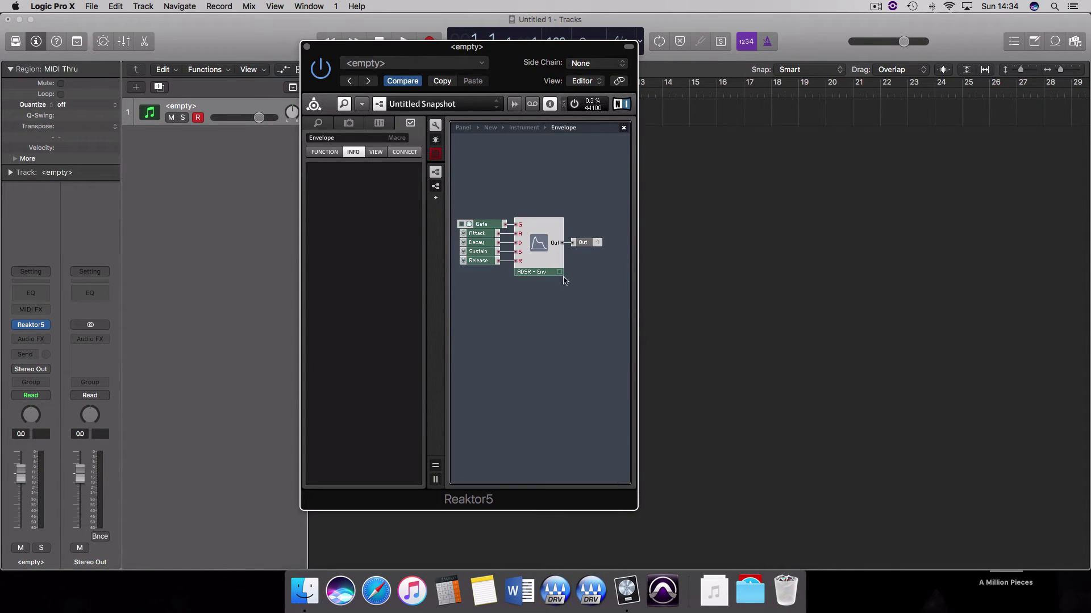
click(542, 267)
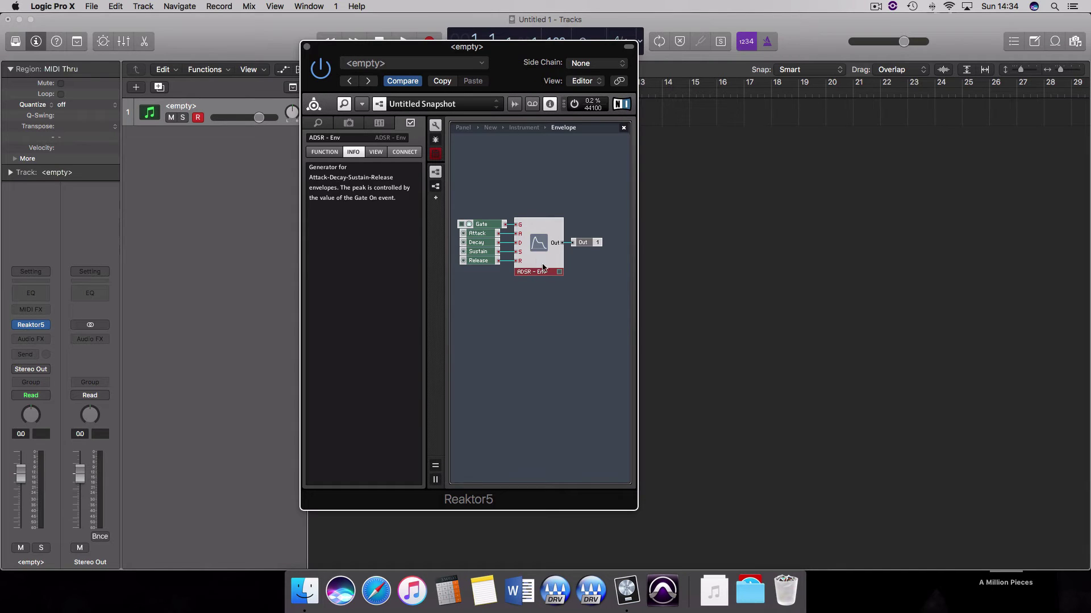
click(376, 151)
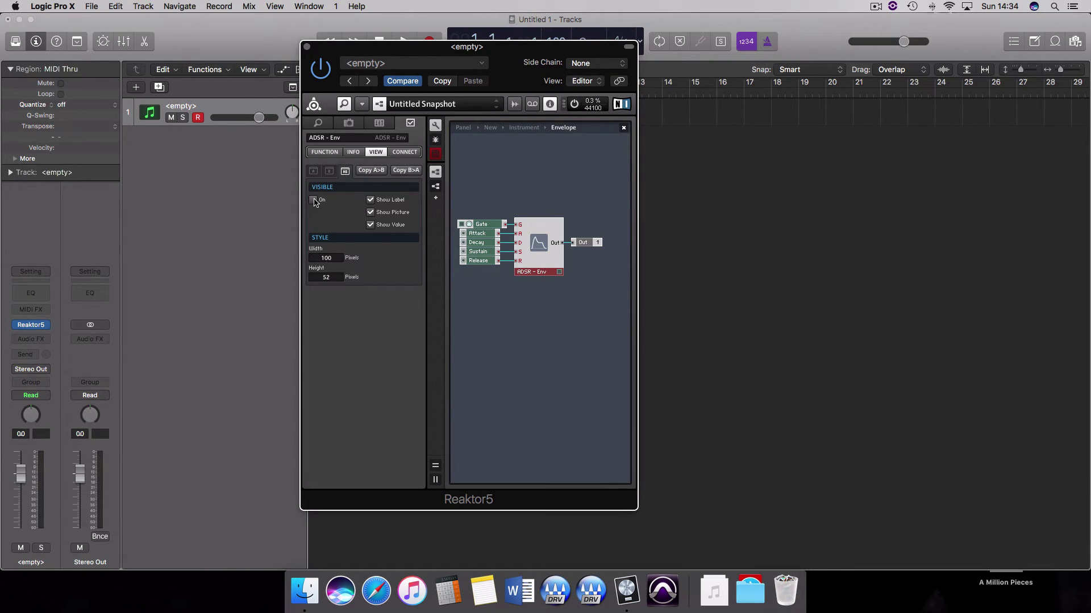
click(463, 127)
drag(497, 160, 514, 161)
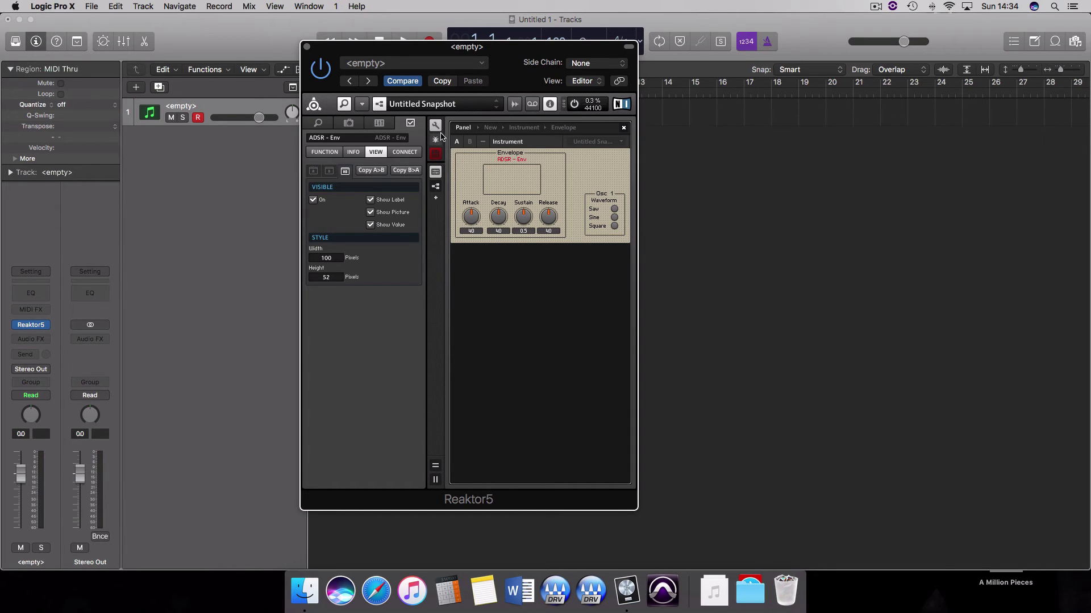
Lock the panel layout, select the Saw waveform, and set Attack to 36, Decay to 30, Sustain to 0.6 and Release to 36.
click(614, 210)
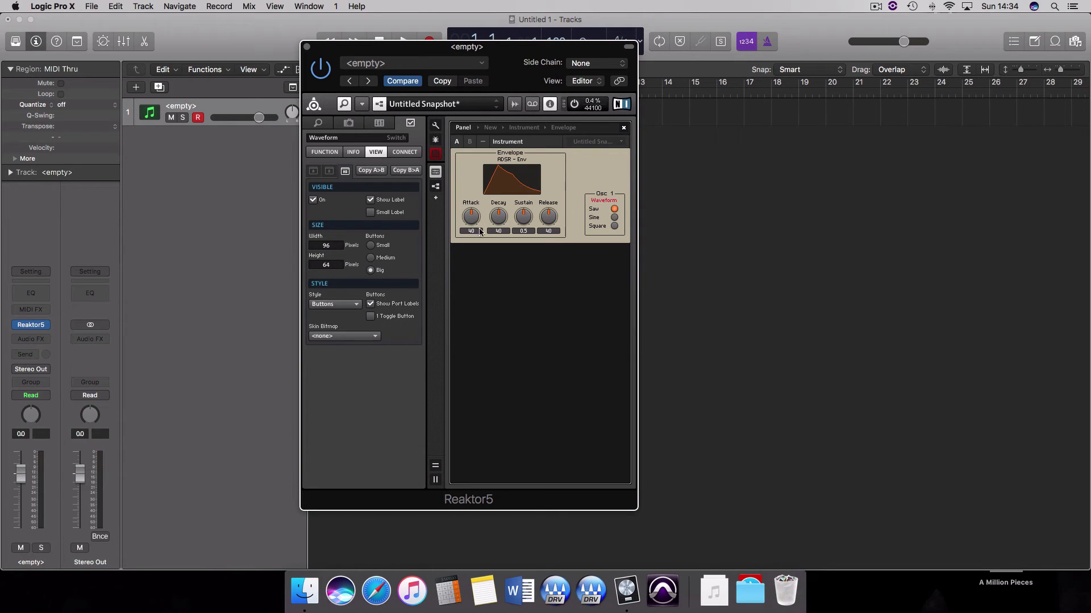
drag(476, 220, 542, 218)
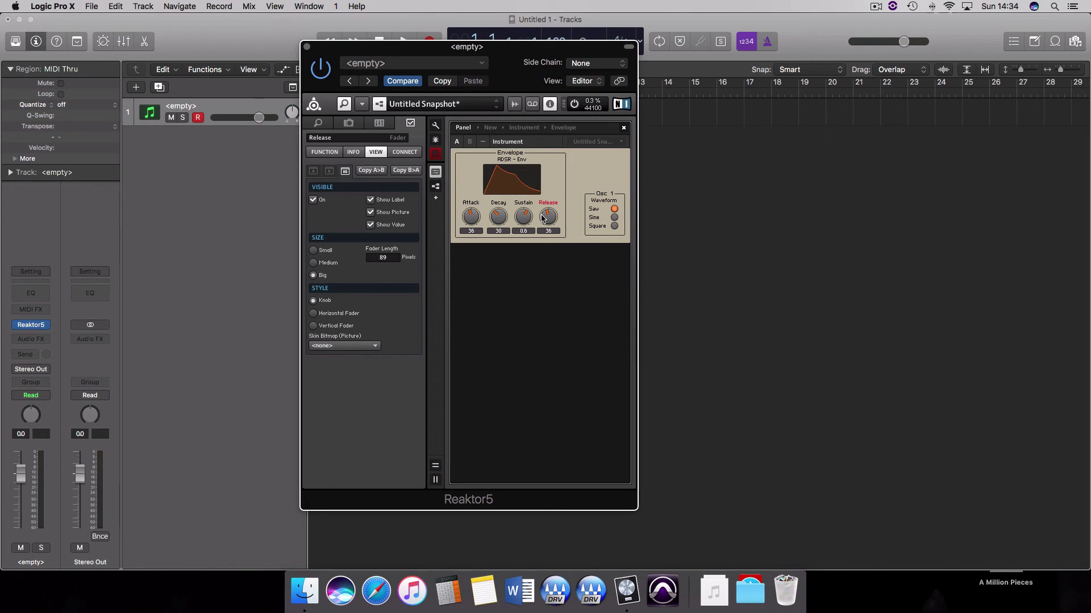
Open Logic's Musical Typing keyboard, place it beside the plug-in window, and play test notes with the Saw waveform.
key(super+k)
drag(973, 388, 964, 342)
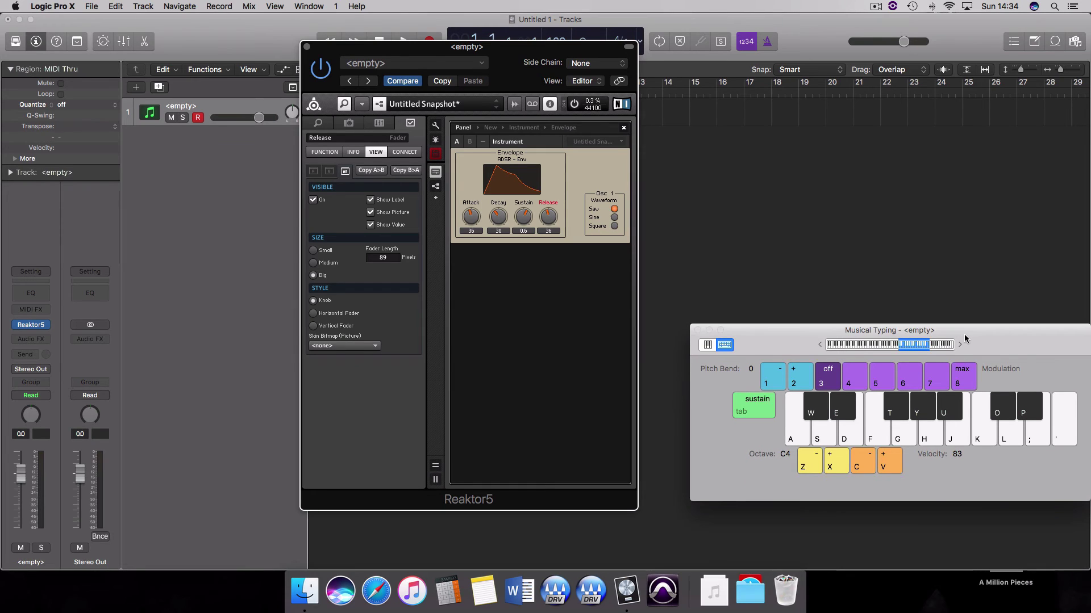
key(f)
key(f)
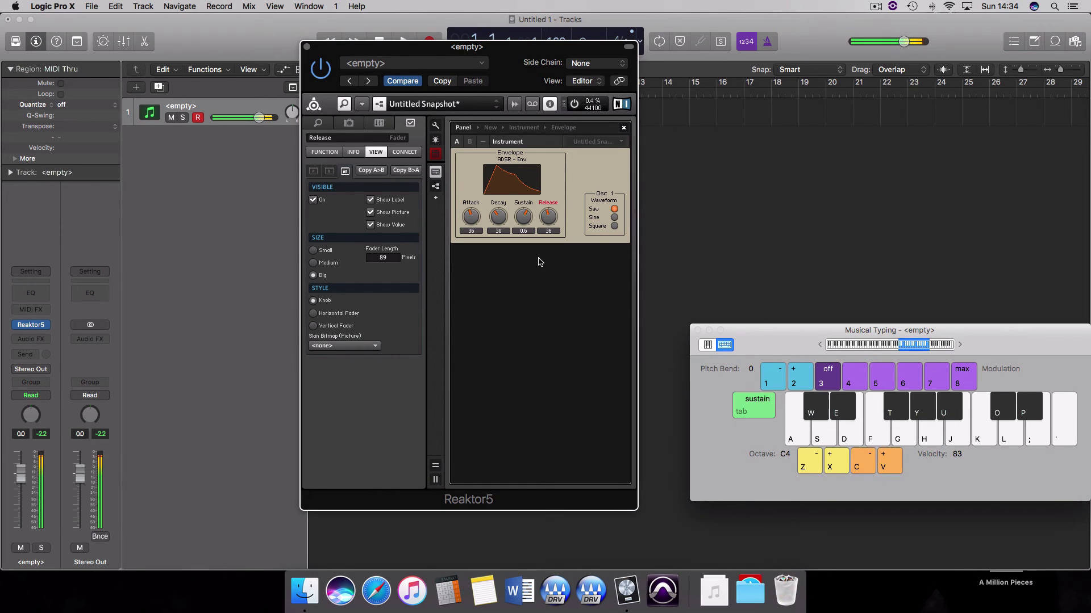
key(f)
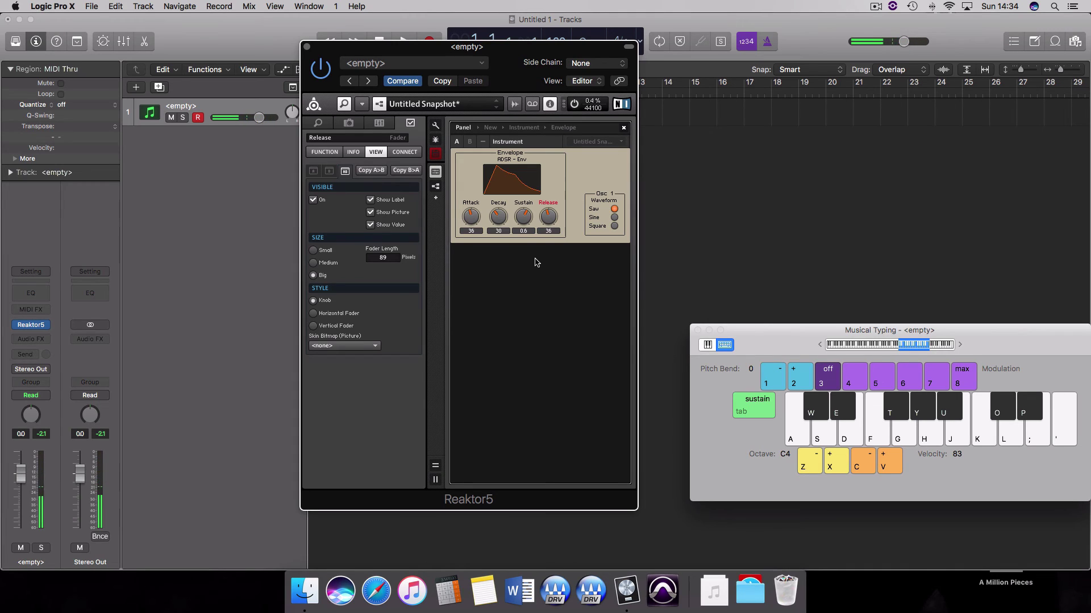
key(g)
Switch the Osc 1 waveform to Sine and then Square, playing test notes to audition the sound.
click(615, 217)
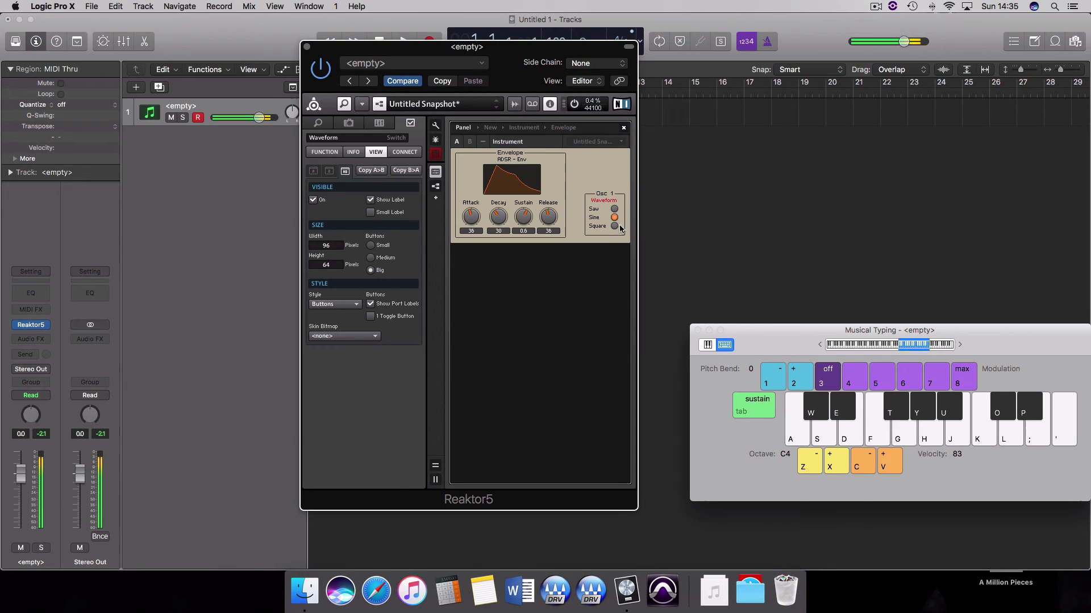
click(615, 226)
key(d)
key(f)
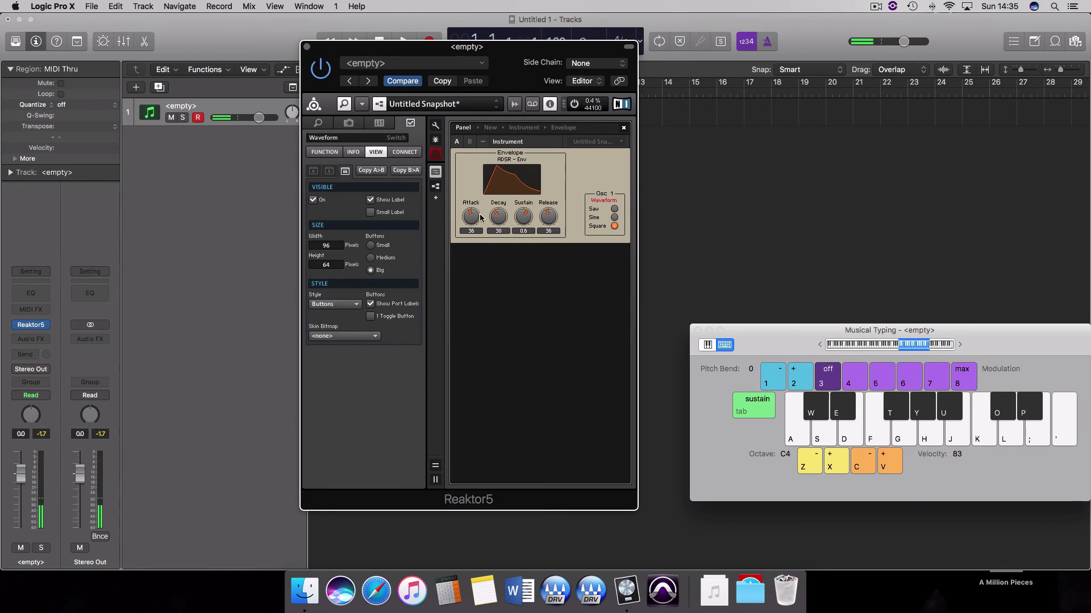
key(f)
Set Attack to 78, Decay to 56, Sustain to 0.5 and Release to 1, playing test notes between the changes.
drag(480, 217, 471, 193)
key(f)
key(f)
drag(548, 217, 502, 197)
key(f)
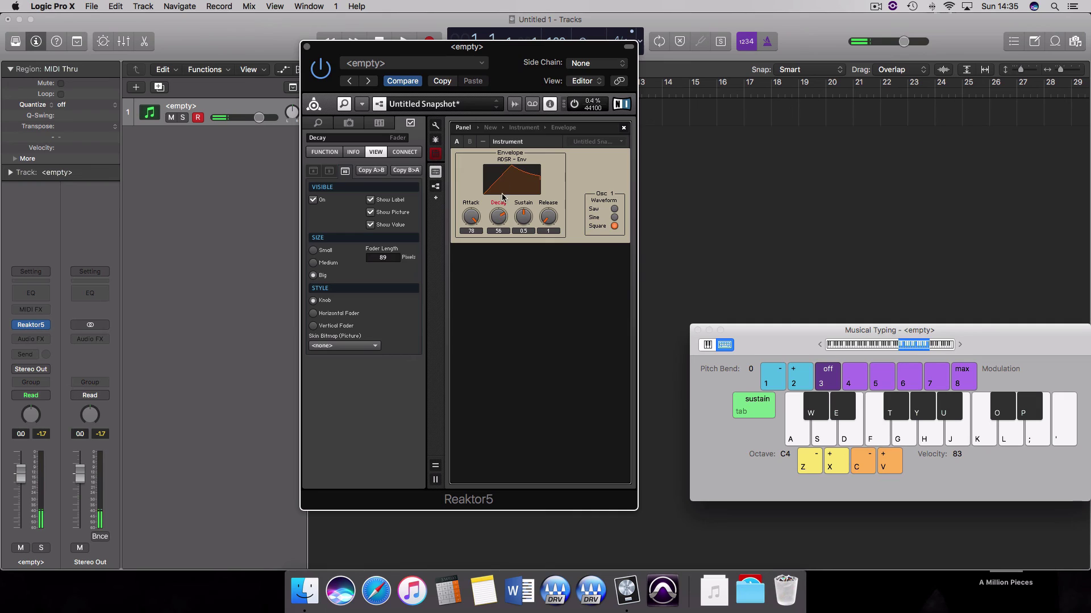
Set the envelope's Release to 21 and its Attack to 48.
click(591, 225)
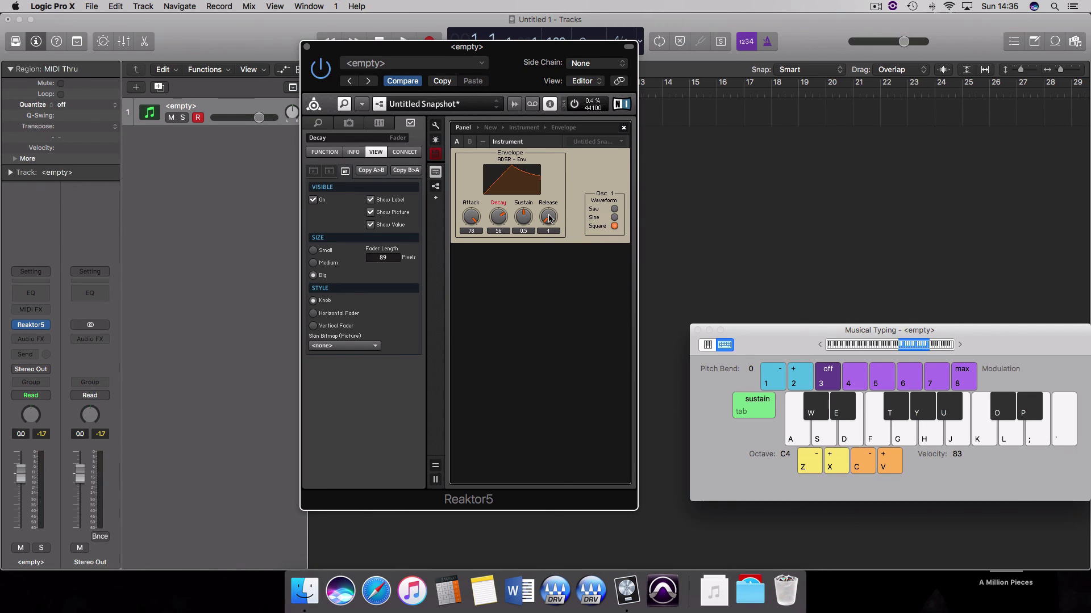
mouse_move(549, 219)
mouse_down()
mouse_move(551, 179)
mouse_move(549, 216)
mouse_up()
drag(472, 222, 484, 250)
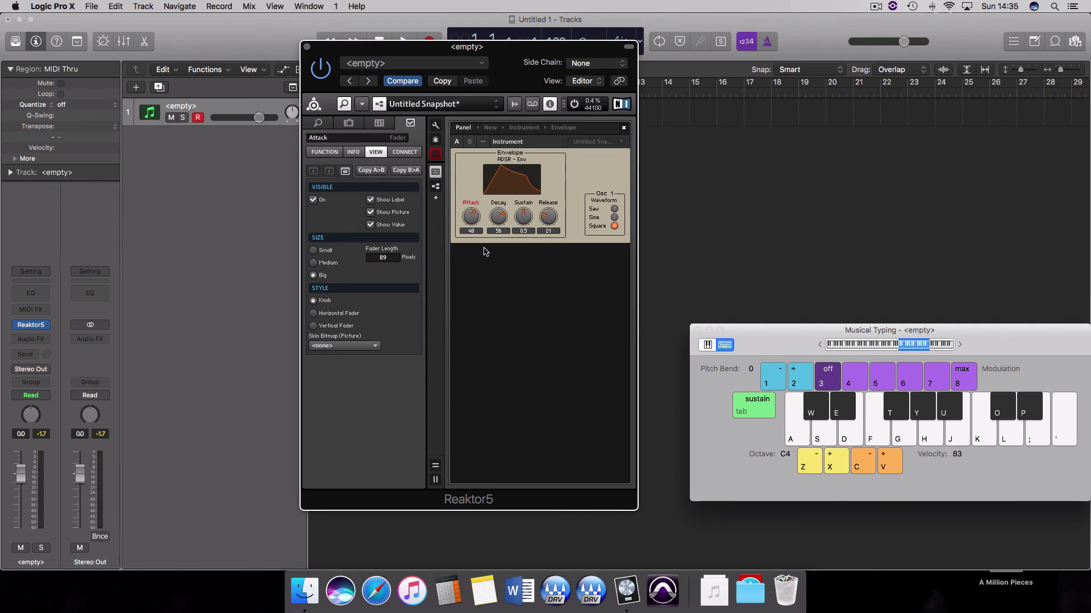